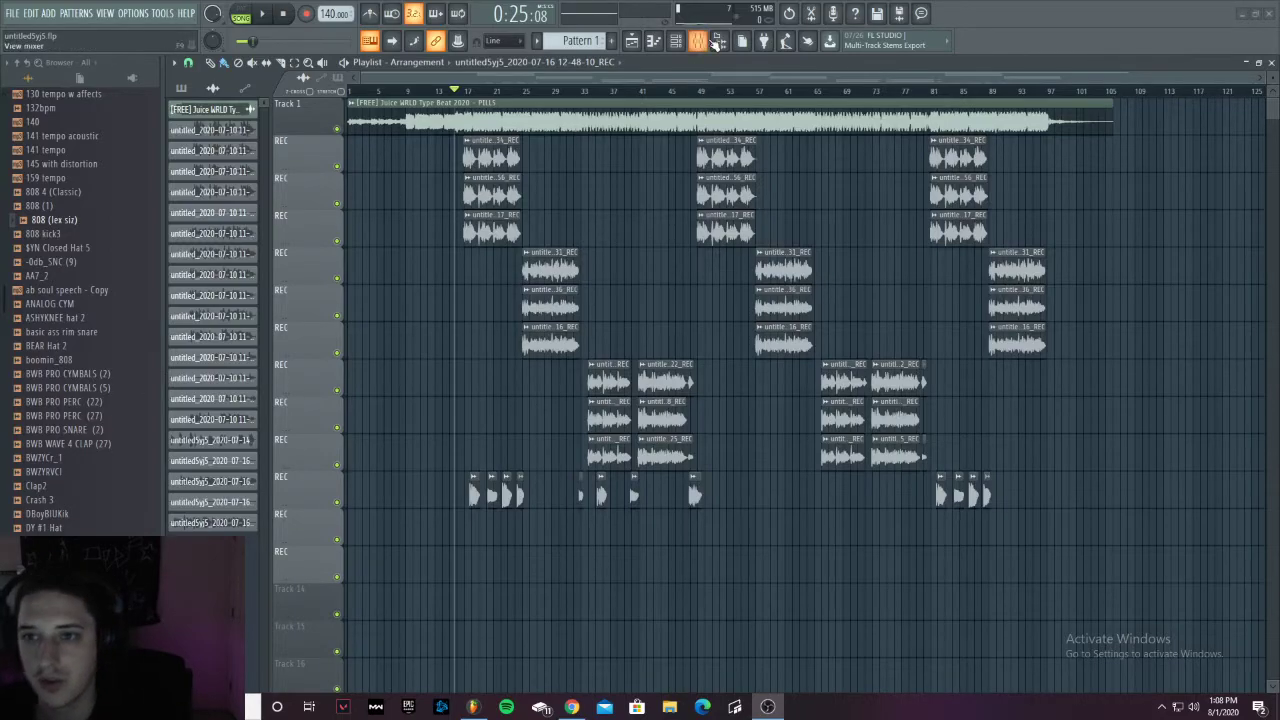
Step: Play back the arrangement from the first vocal section to hear the mixed vocals
click(698, 42)
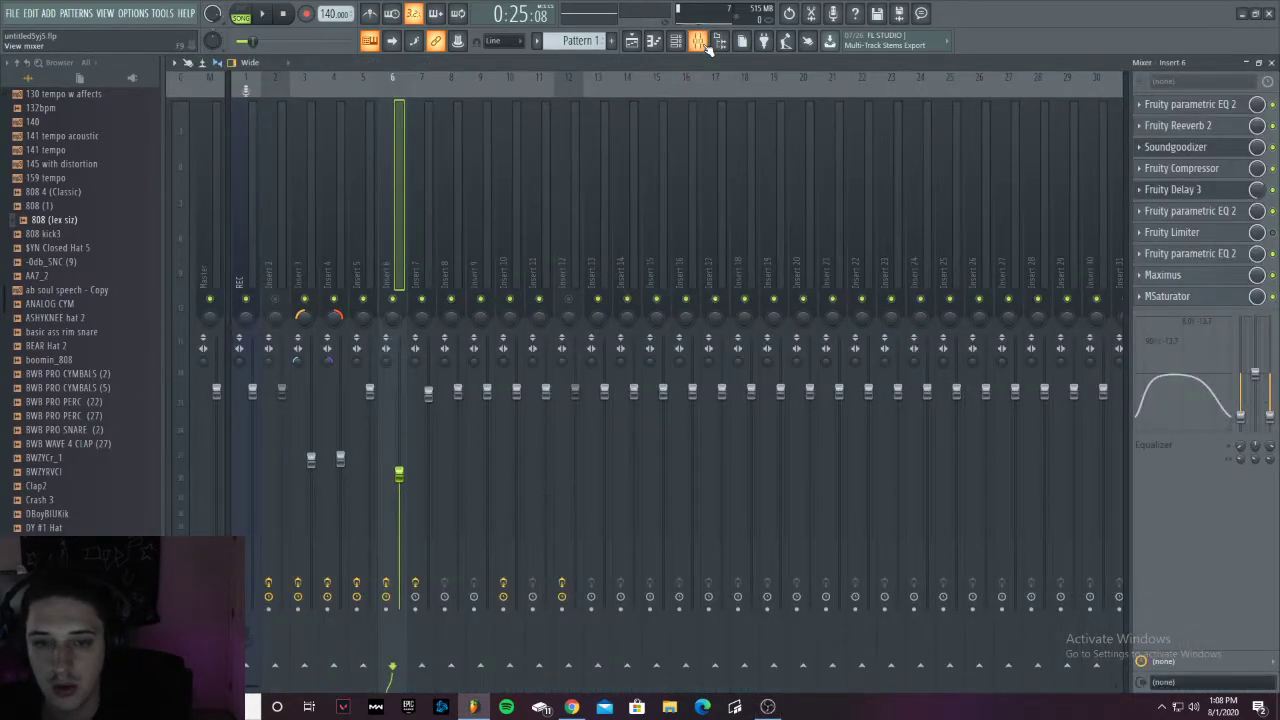
click(704, 46)
key(space)
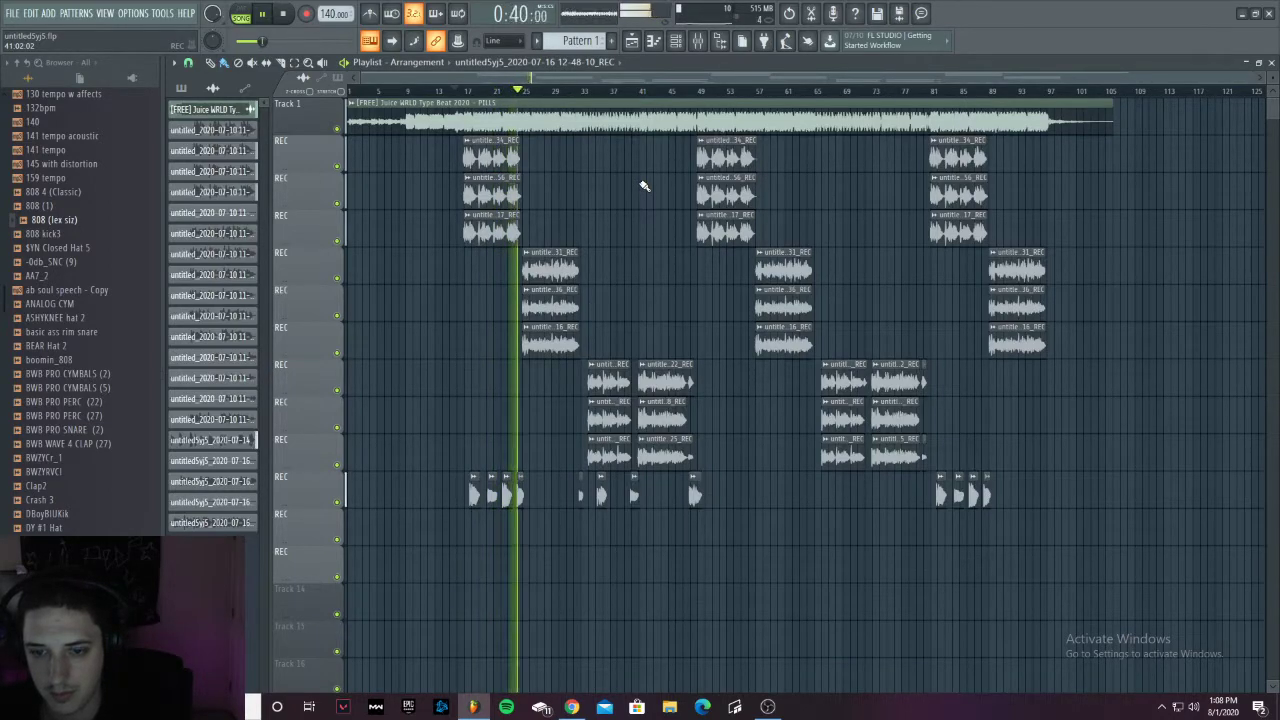
key(space)
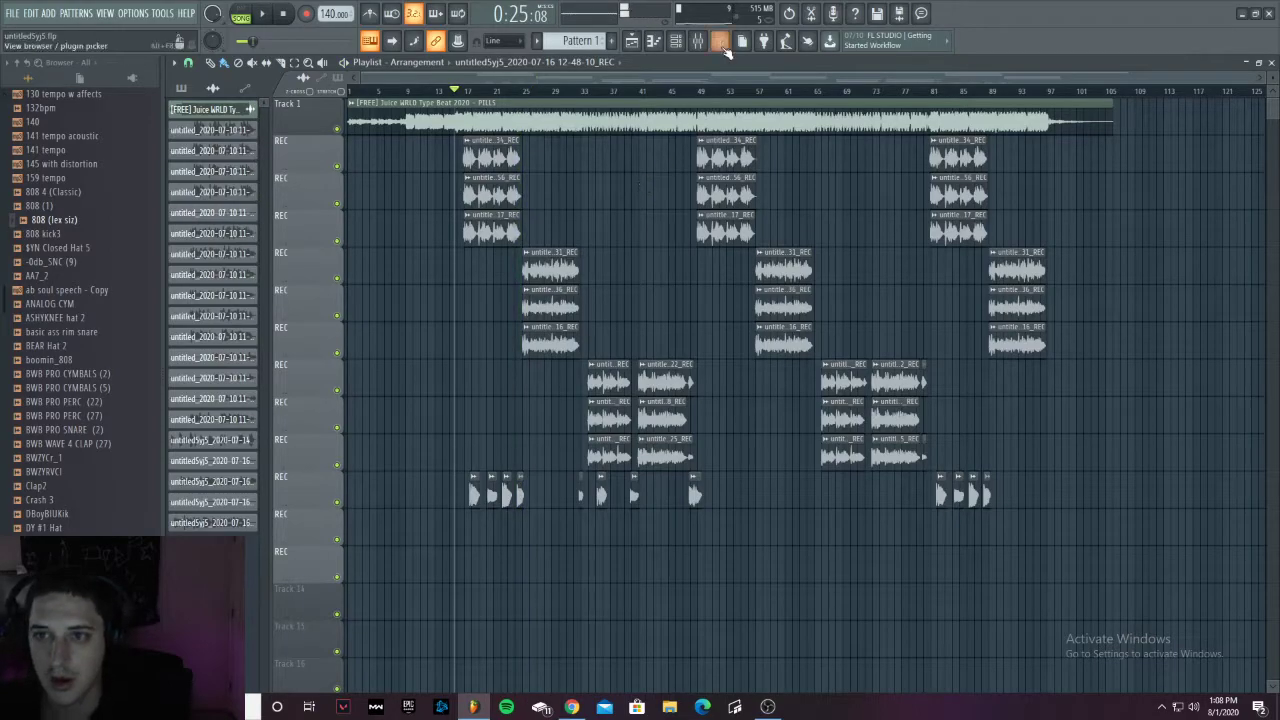
Step: Open Auto-Tune EFX on the REC mixer track and examine its settings and input type options
click(705, 45)
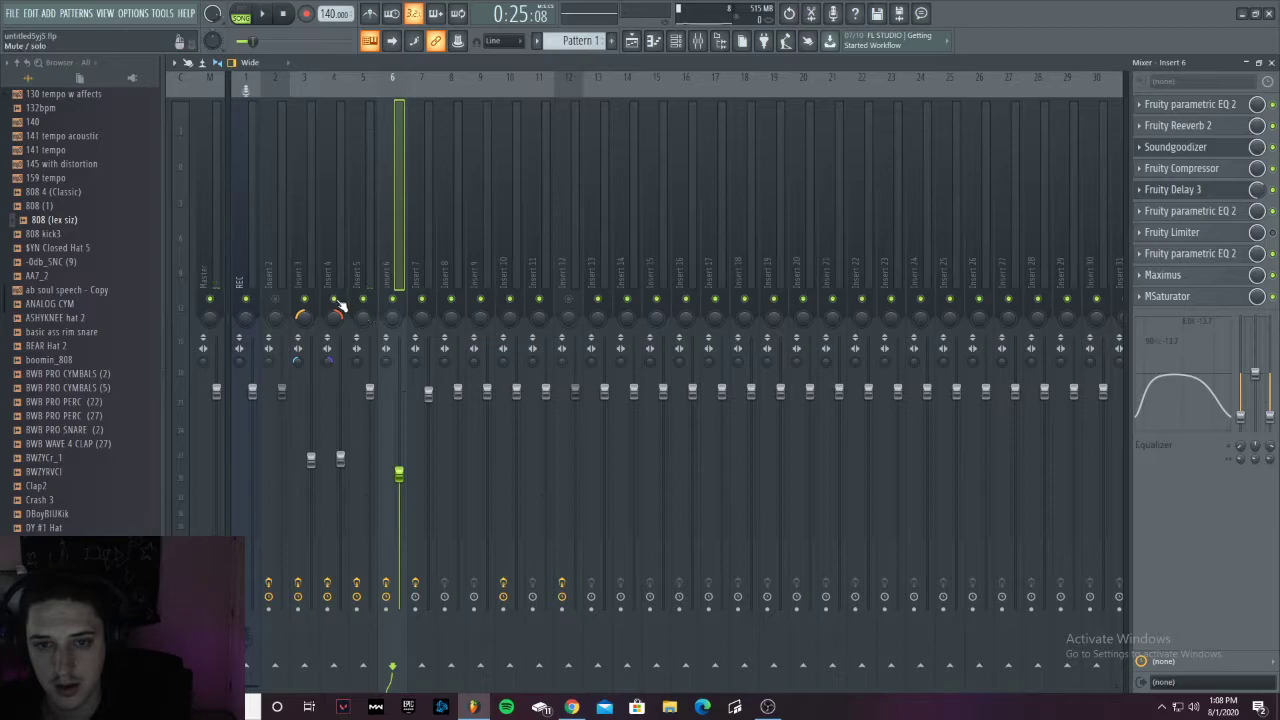
click(362, 260)
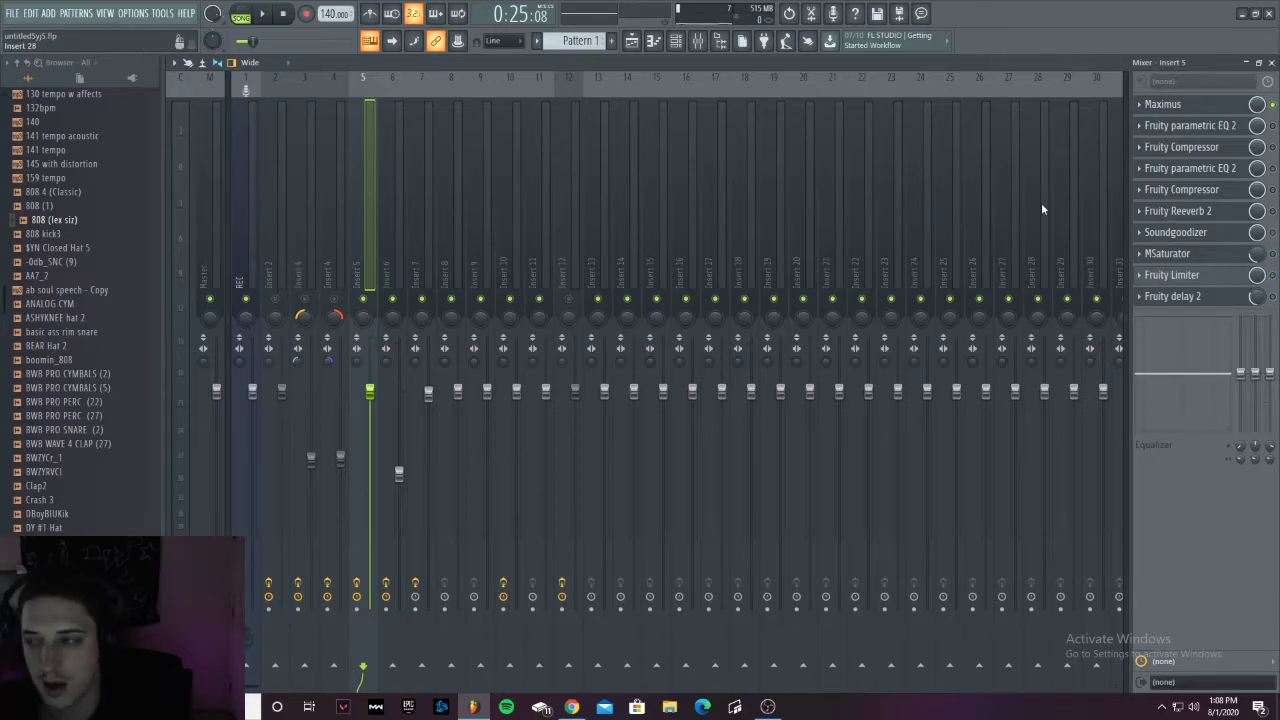
click(240, 240)
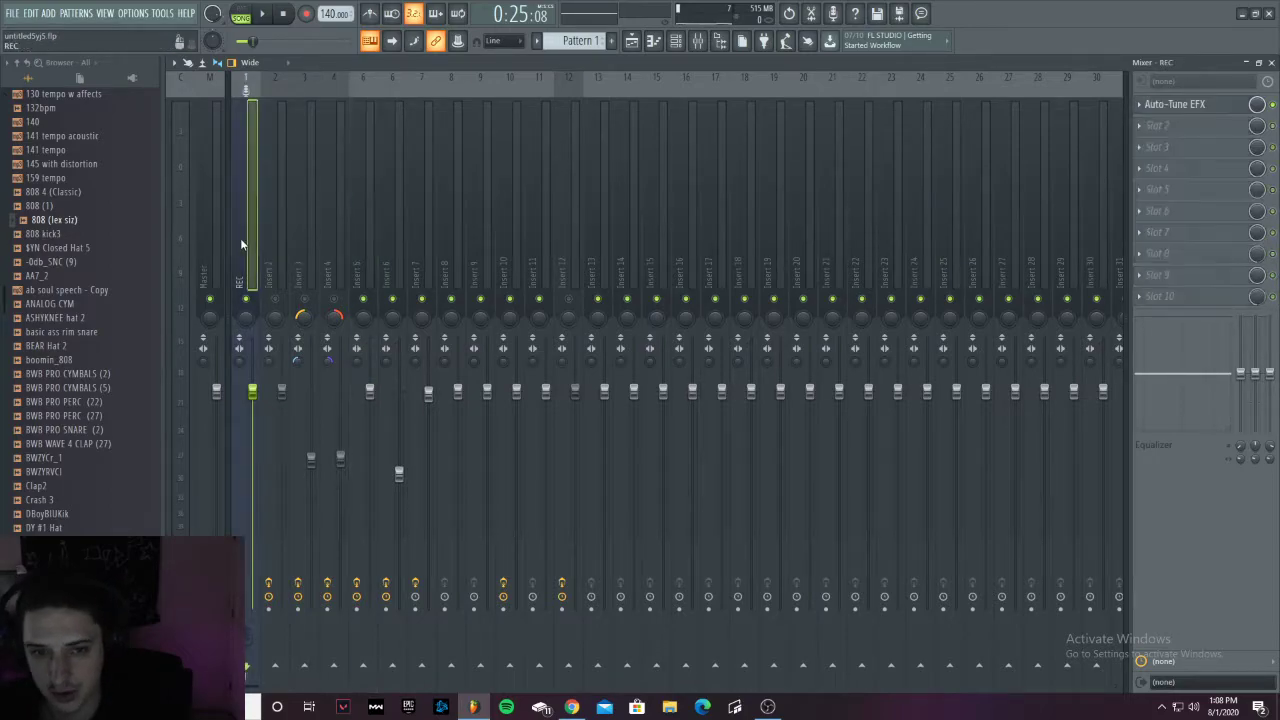
click(1209, 110)
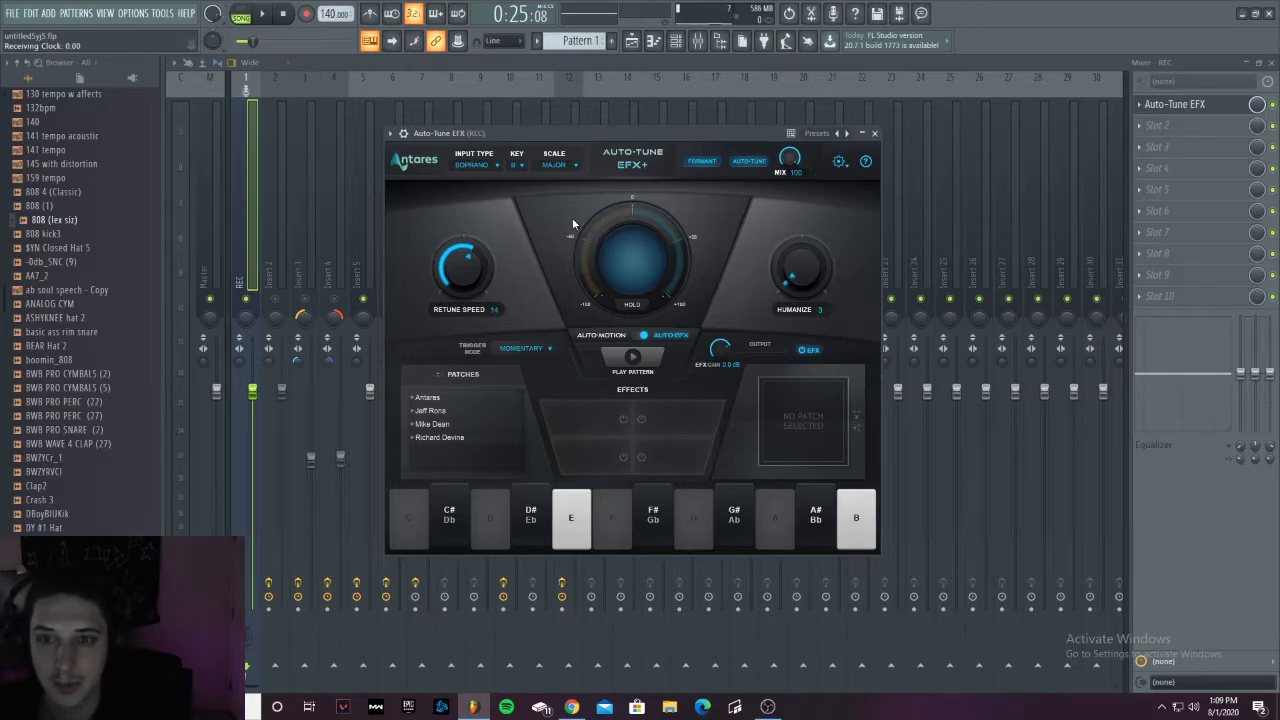
click(488, 167)
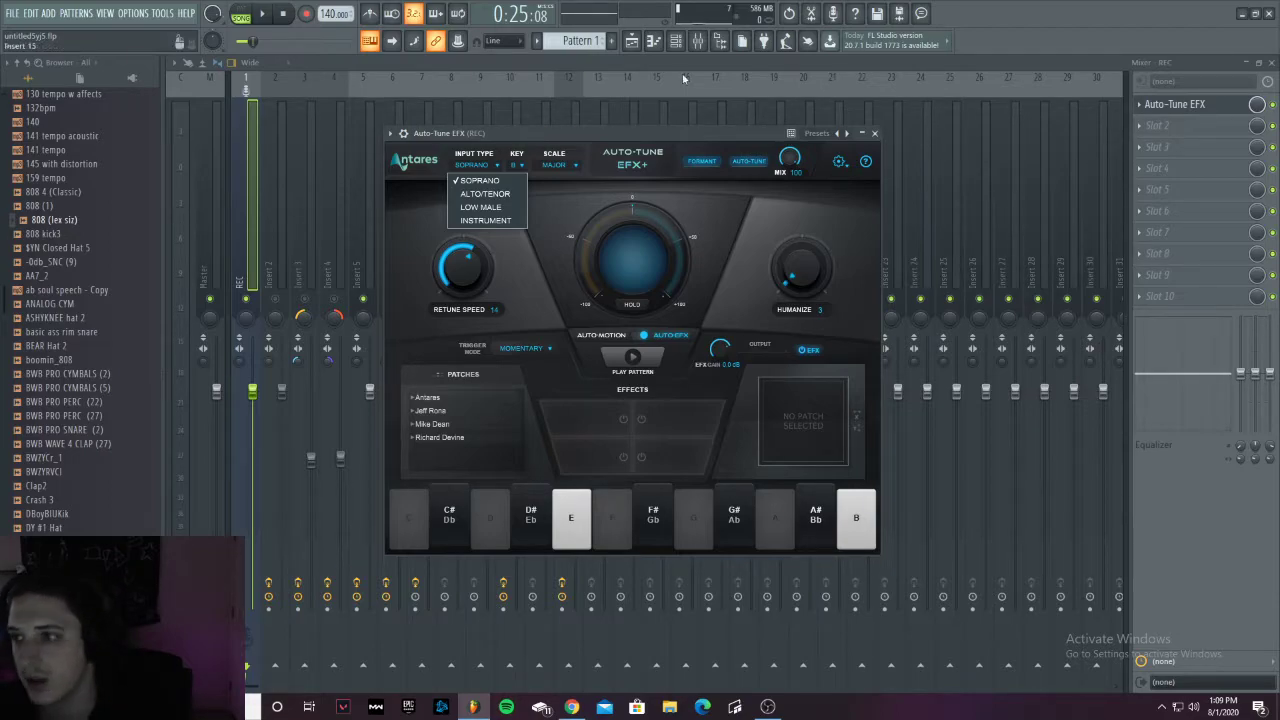
Step: Open Maximus on Insert 5 and load its De-esser split-band preset
click(356, 167)
click(1195, 108)
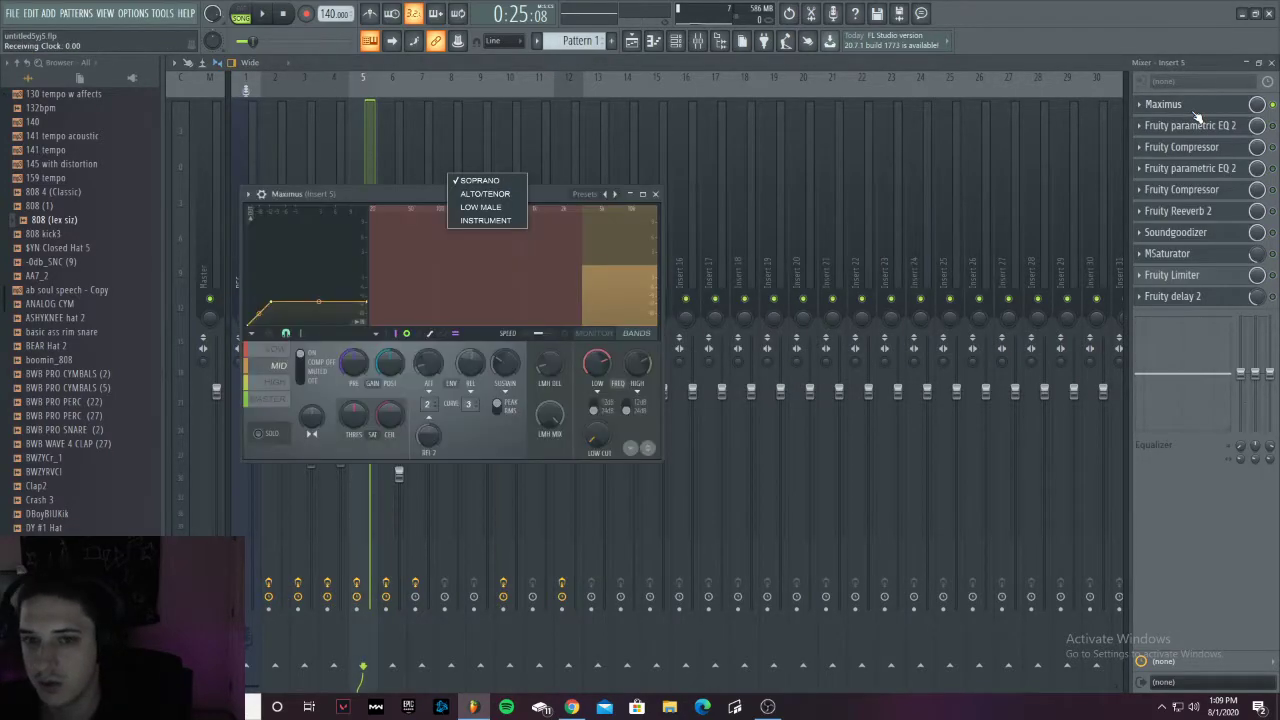
drag(546, 193, 603, 171)
click(244, 232)
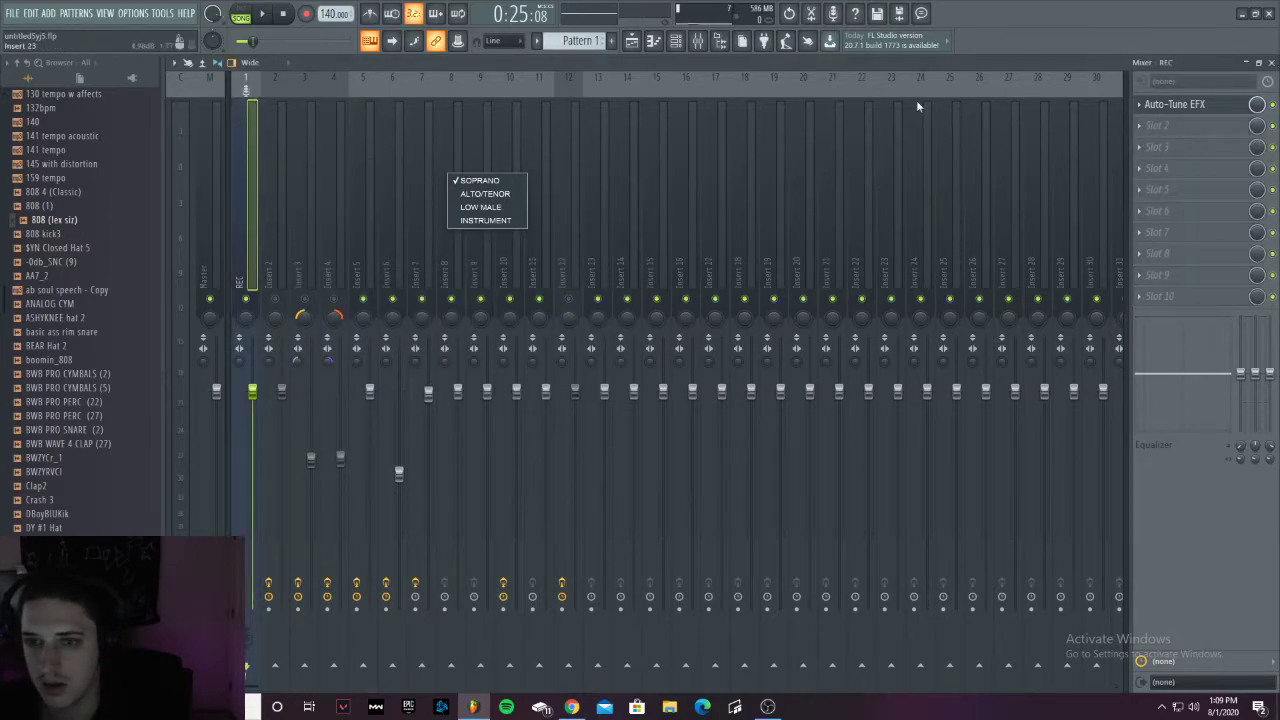
click(362, 230)
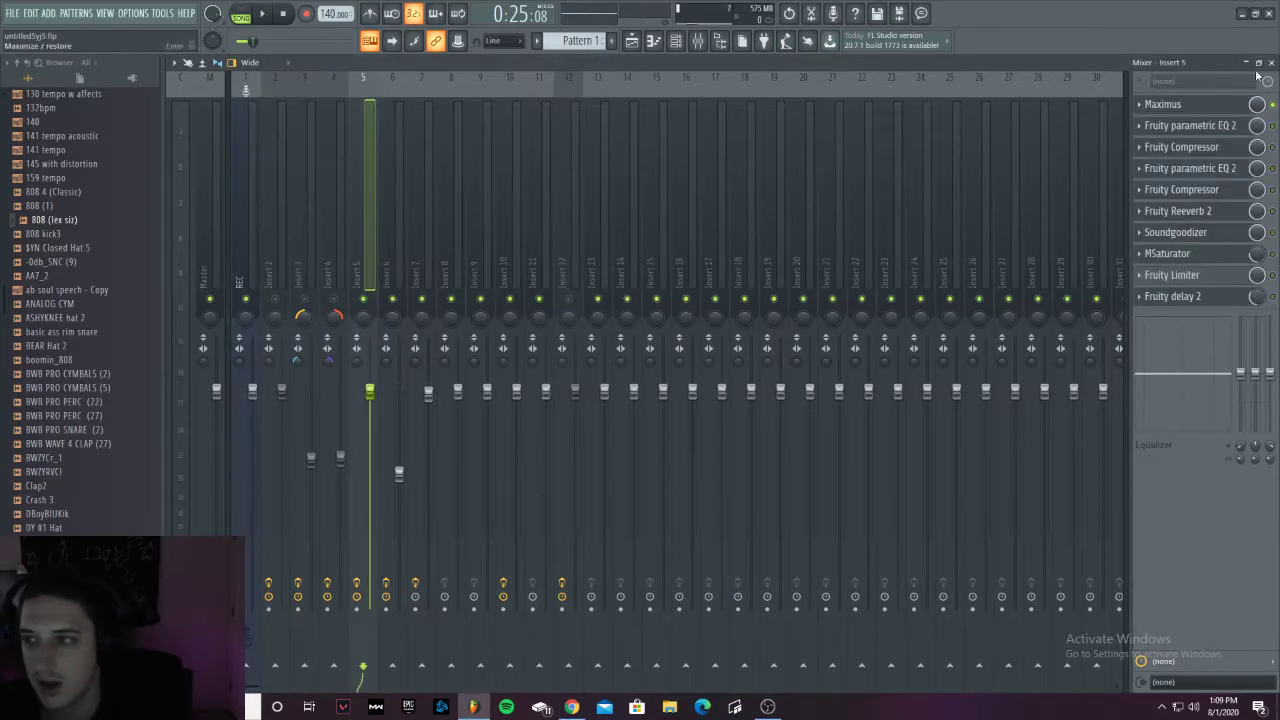
click(1175, 107)
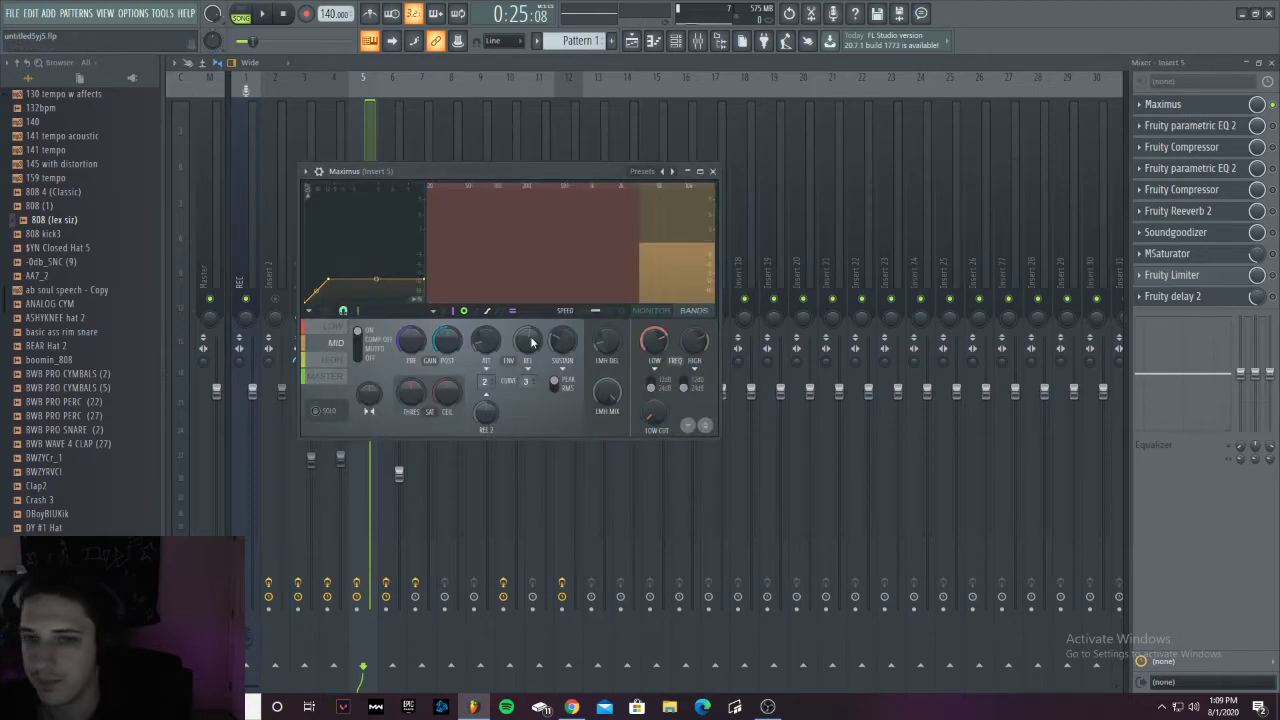
click(664, 172)
click(672, 172)
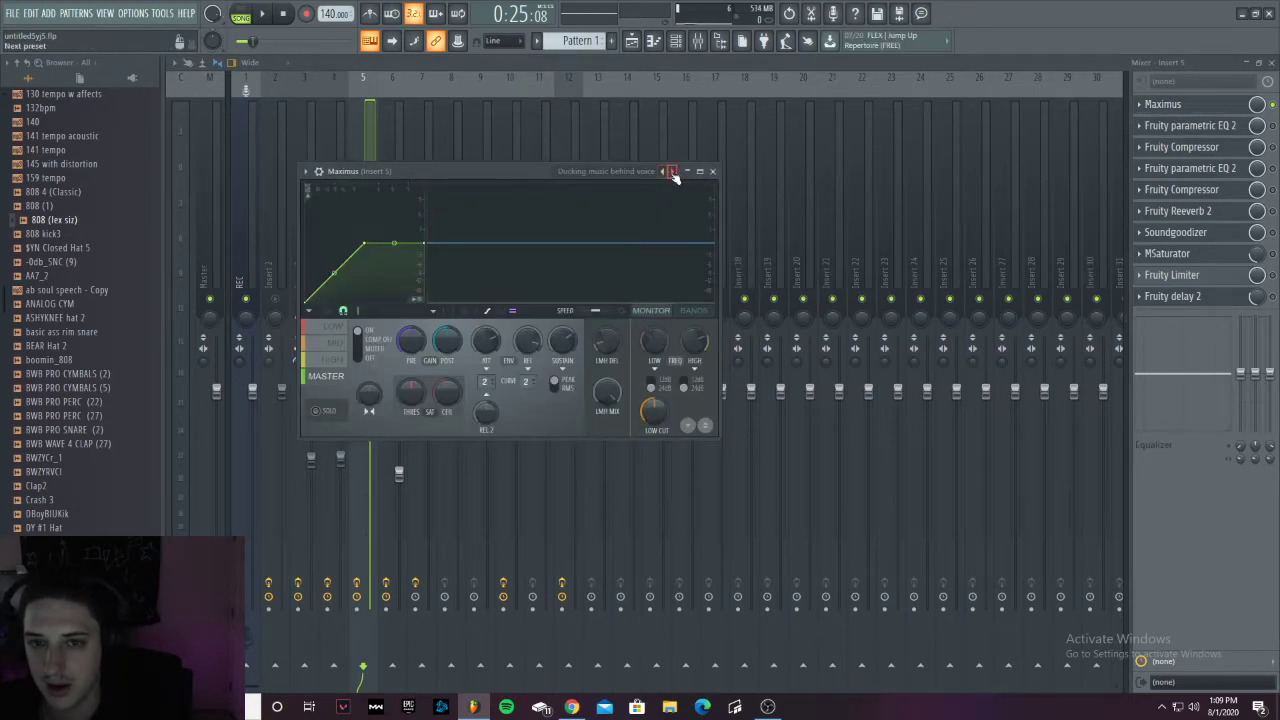
right_click(672, 172)
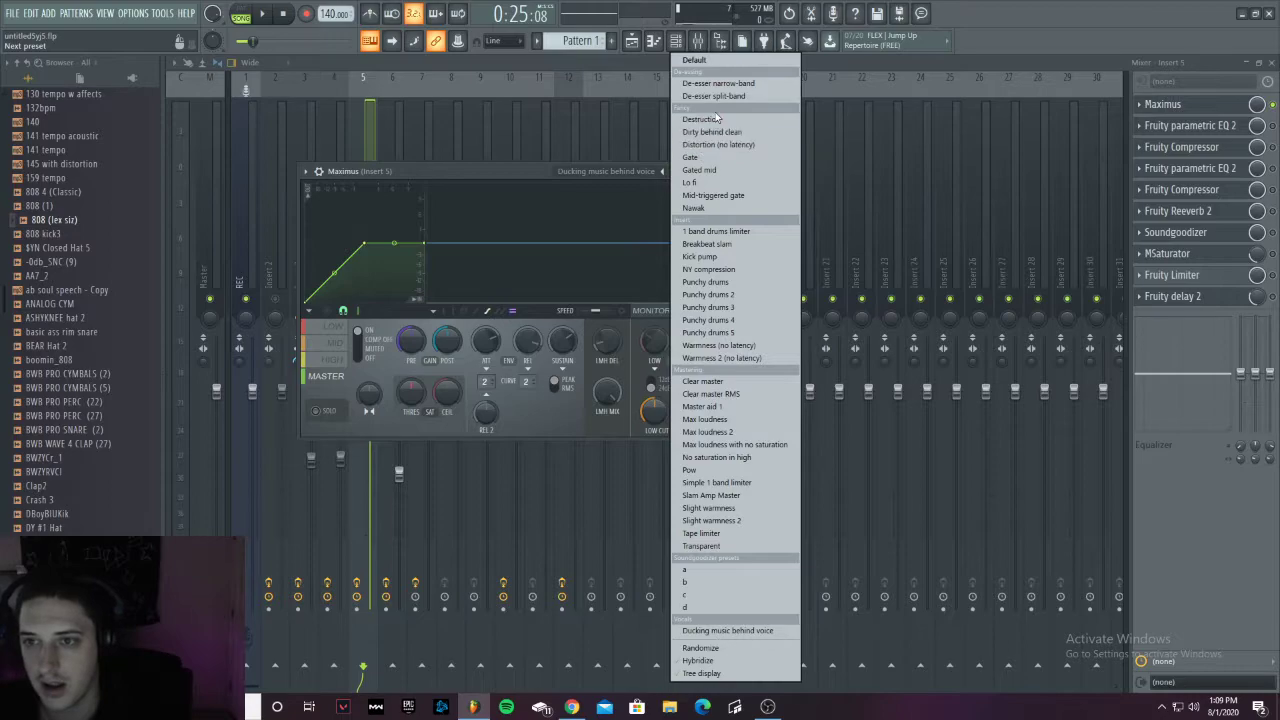
click(724, 97)
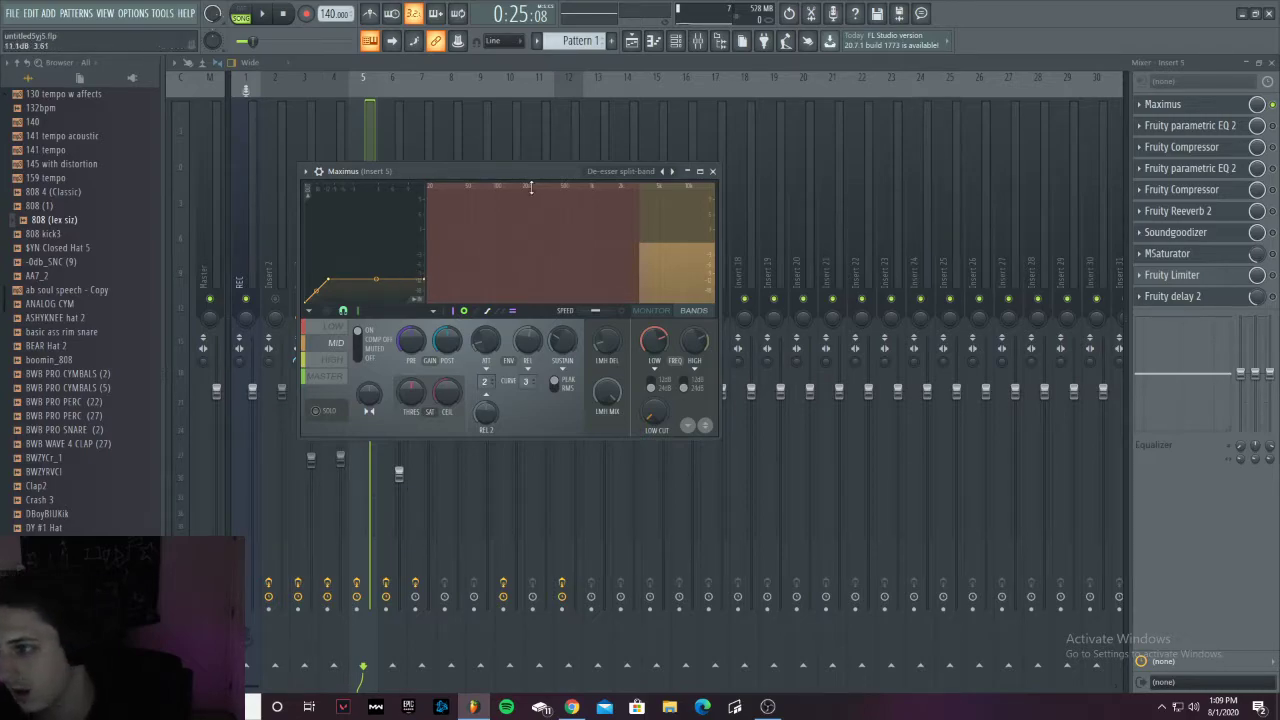
Step: Enable the first Fruity parametric EQ 2 on Insert 5 with a slightly deeper high-mid cut, and play back the vocals
click(1215, 126)
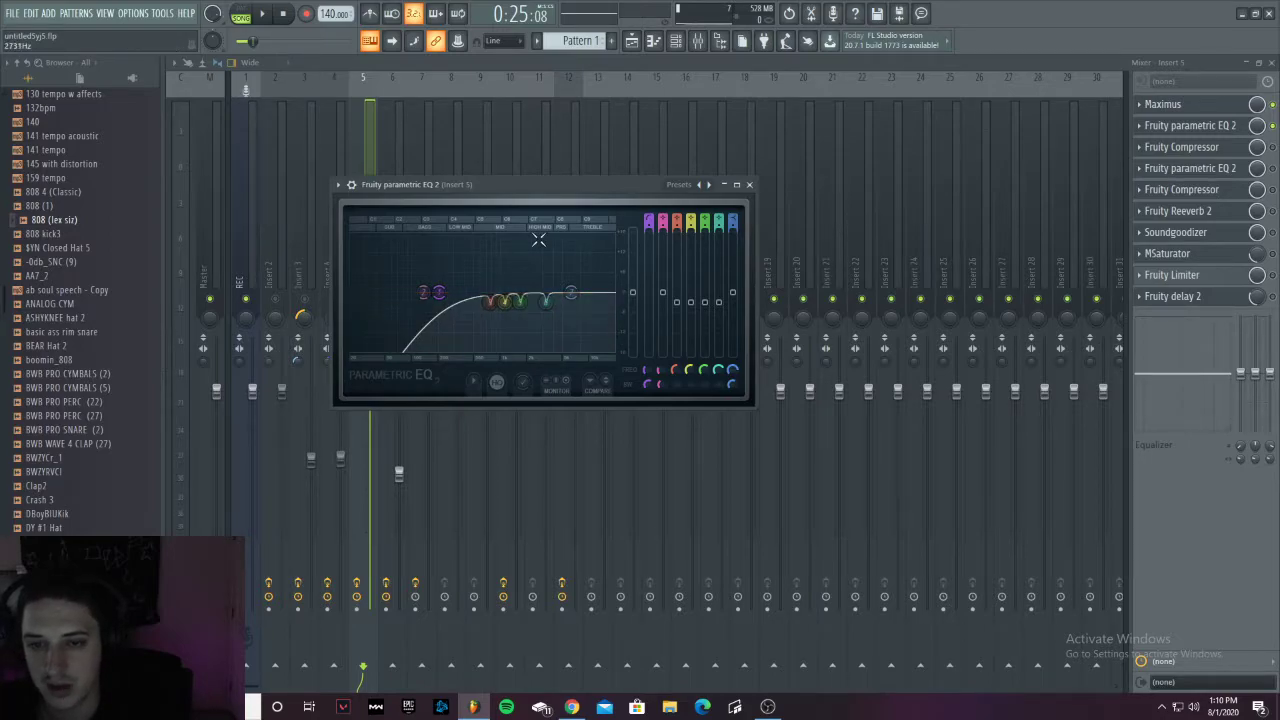
mouse_move(545, 300)
mouse_down()
mouse_move(538, 237)
mouse_move(500, 236)
mouse_move(537, 247)
mouse_move(547, 307)
mouse_up()
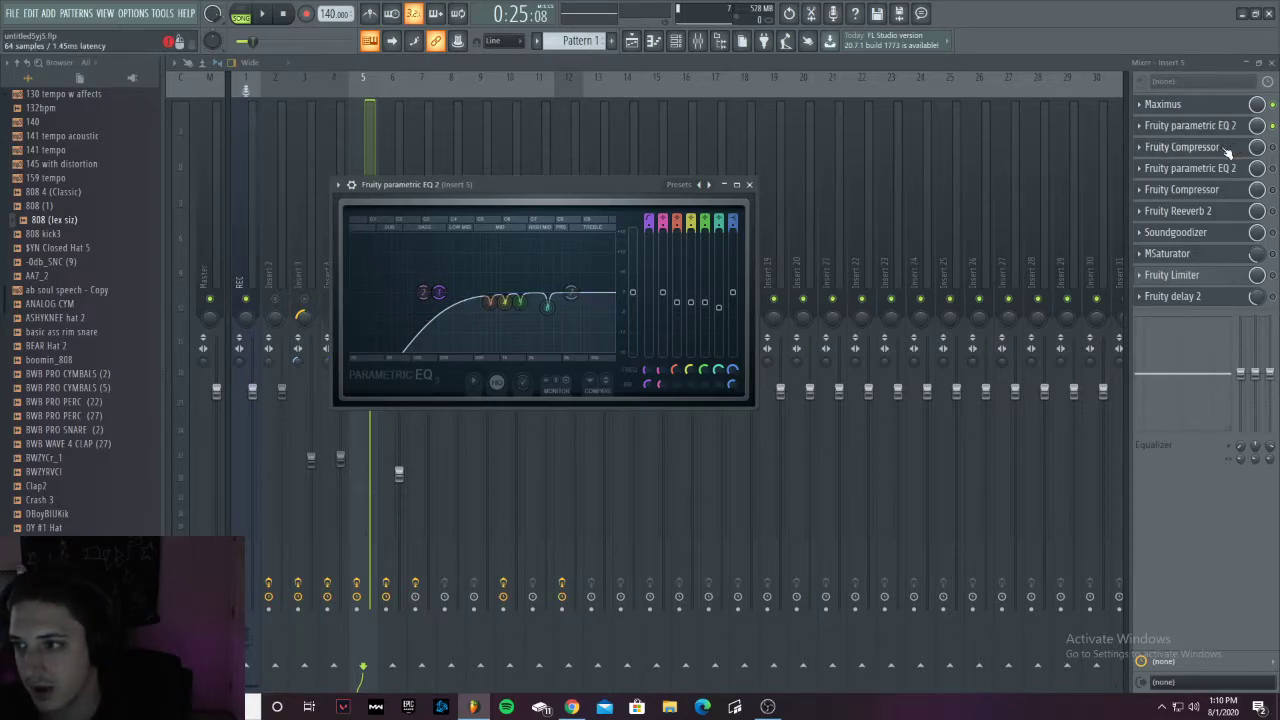
click(632, 43)
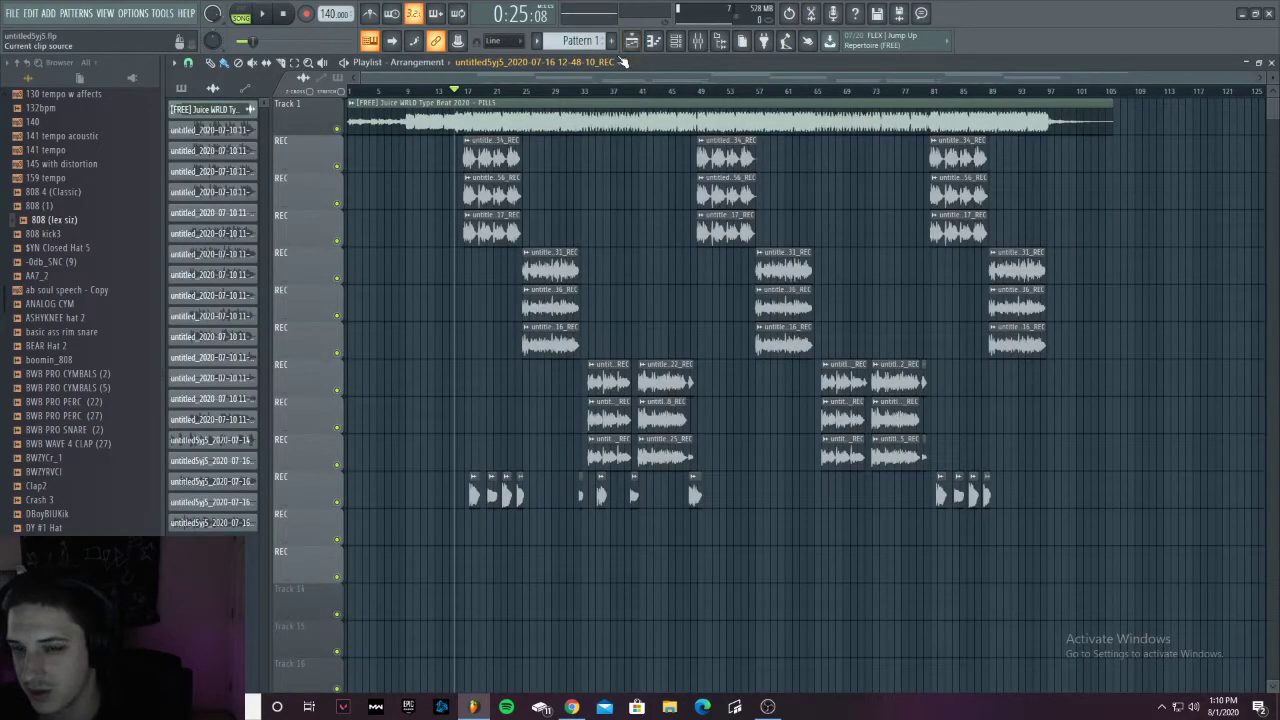
key(space)
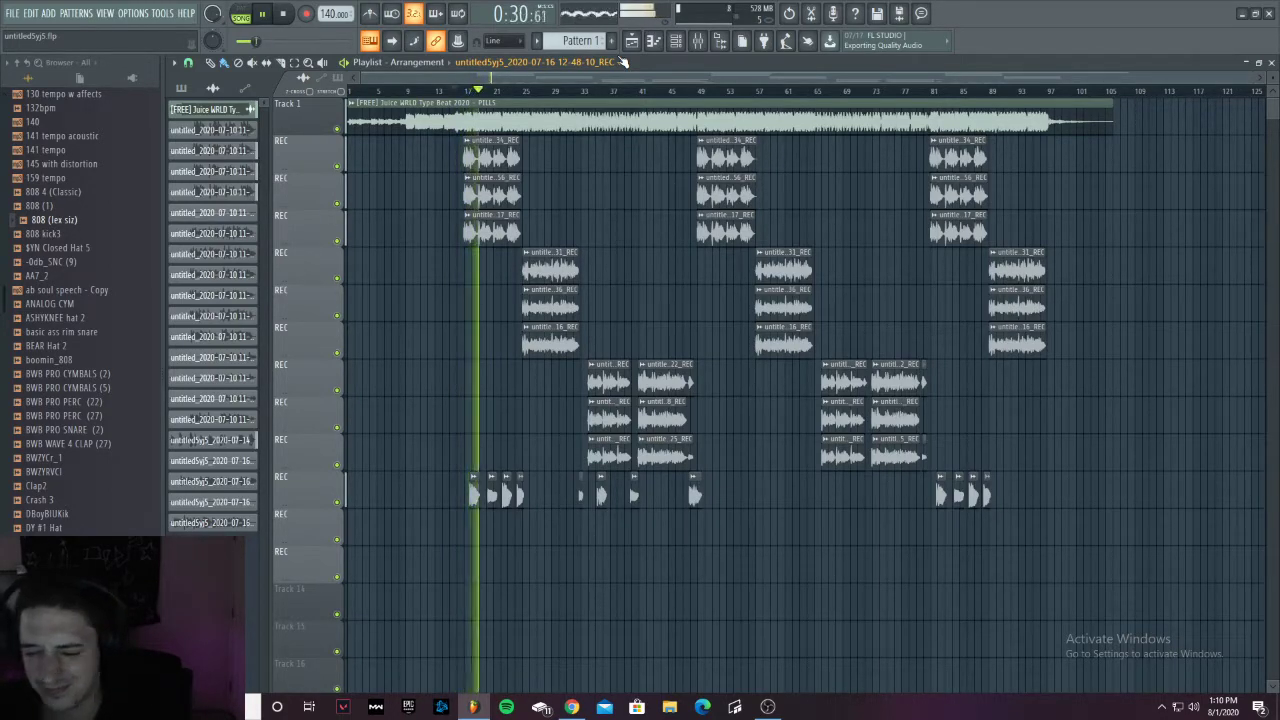
key(space)
Step: Enable the first Fruity Compressor on Insert 5 and play back the vocals through it
click(697, 40)
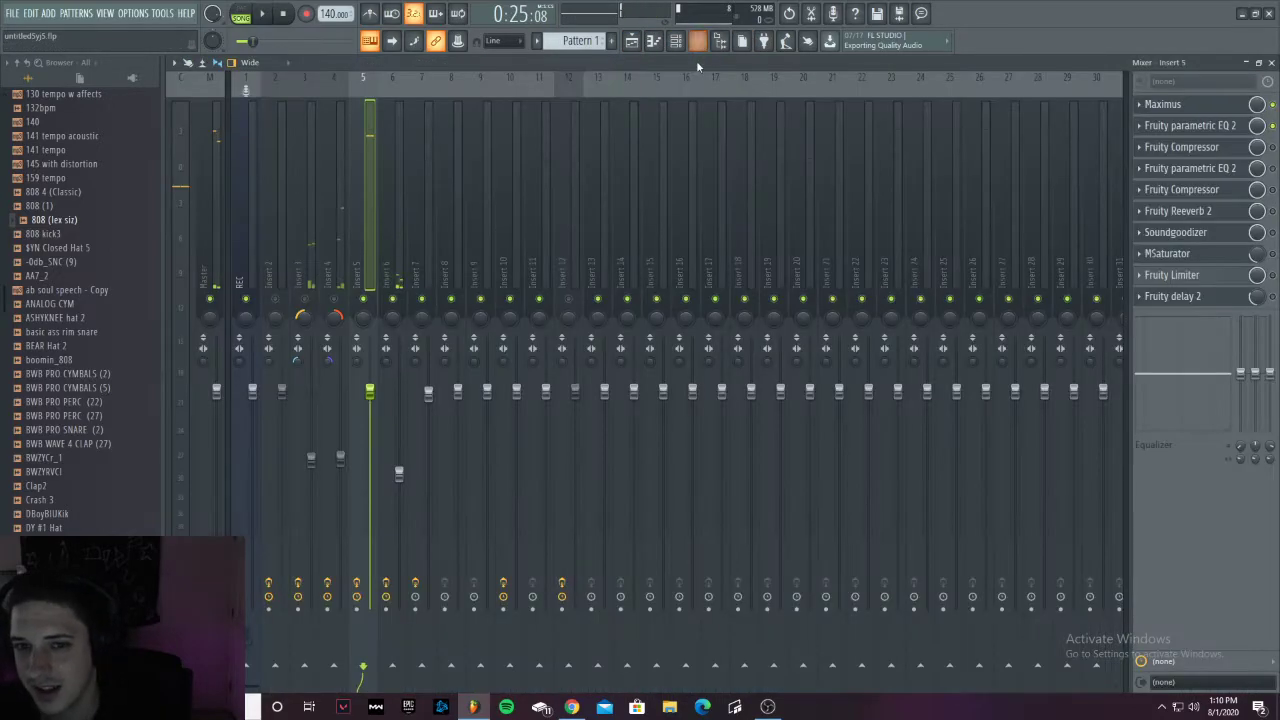
click(1213, 147)
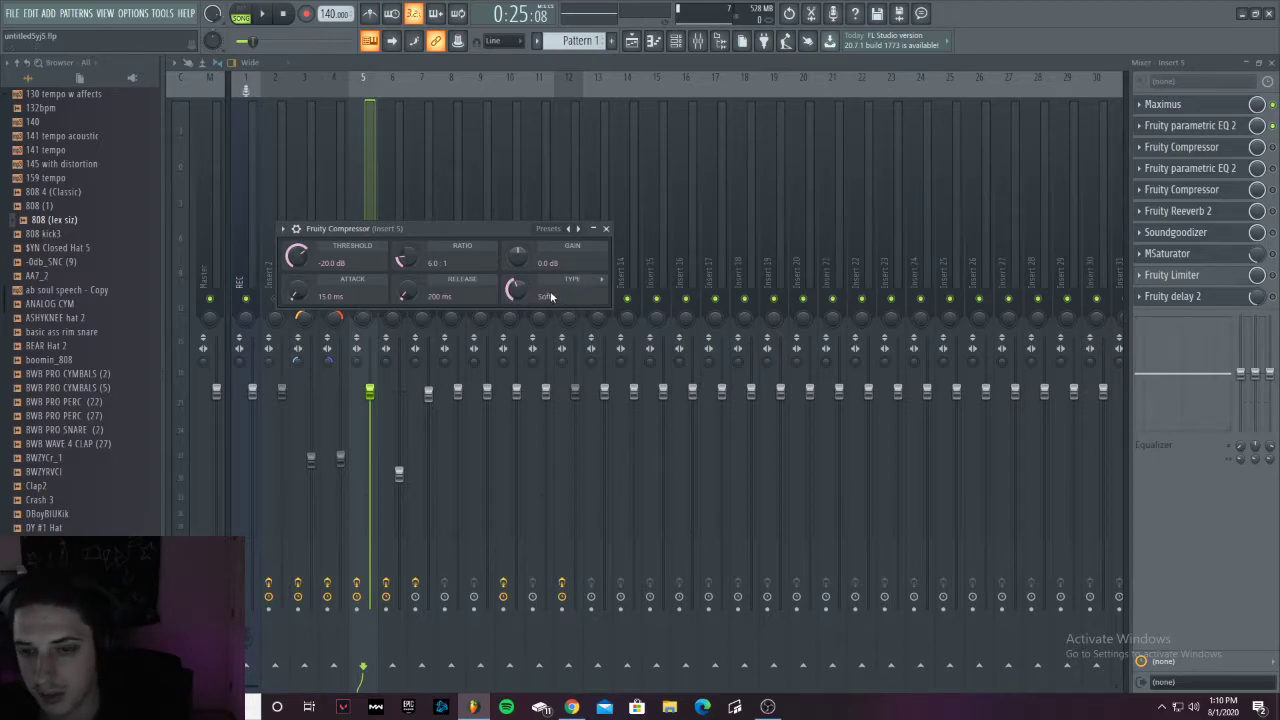
drag(540, 291, 527, 280)
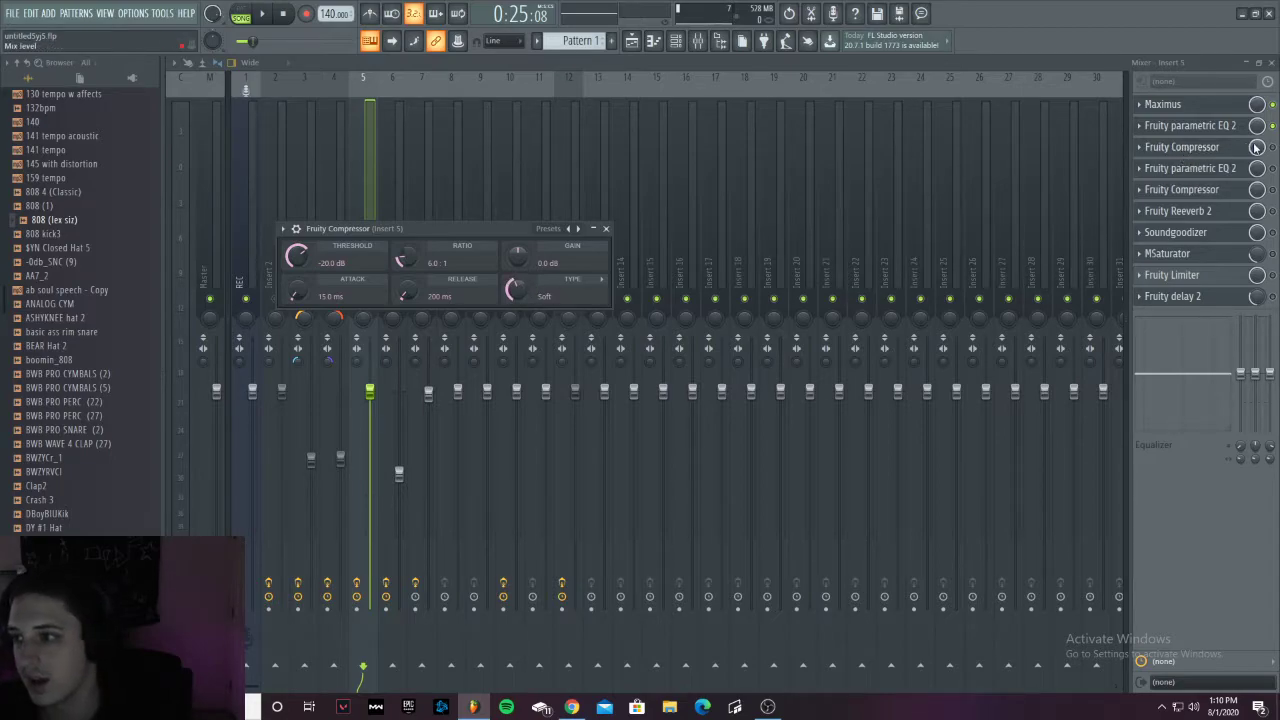
click(1182, 148)
click(636, 43)
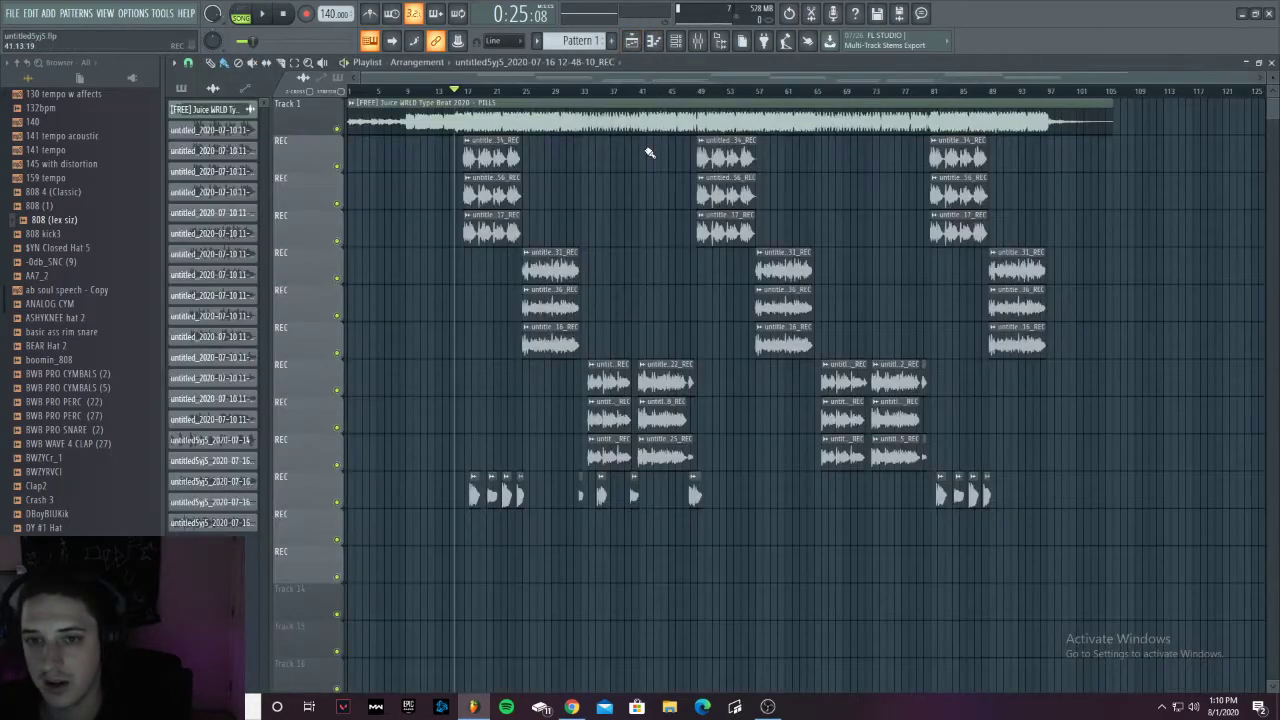
key(space)
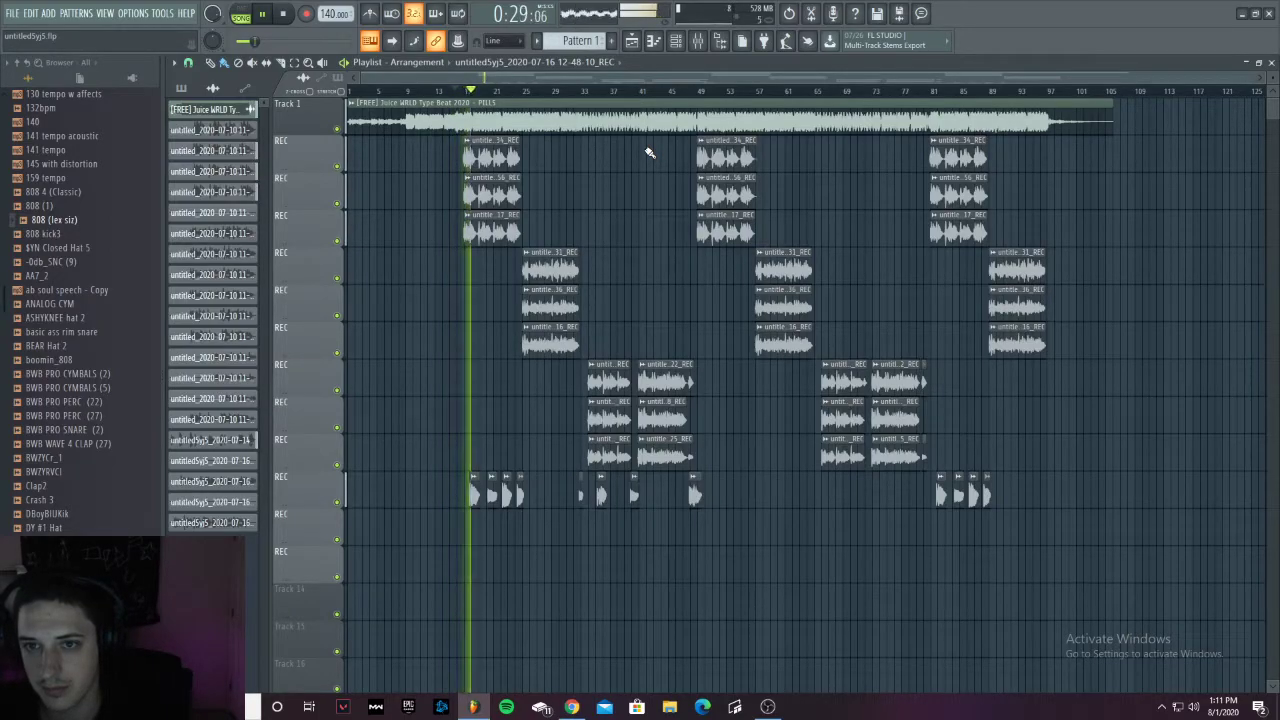
key(space)
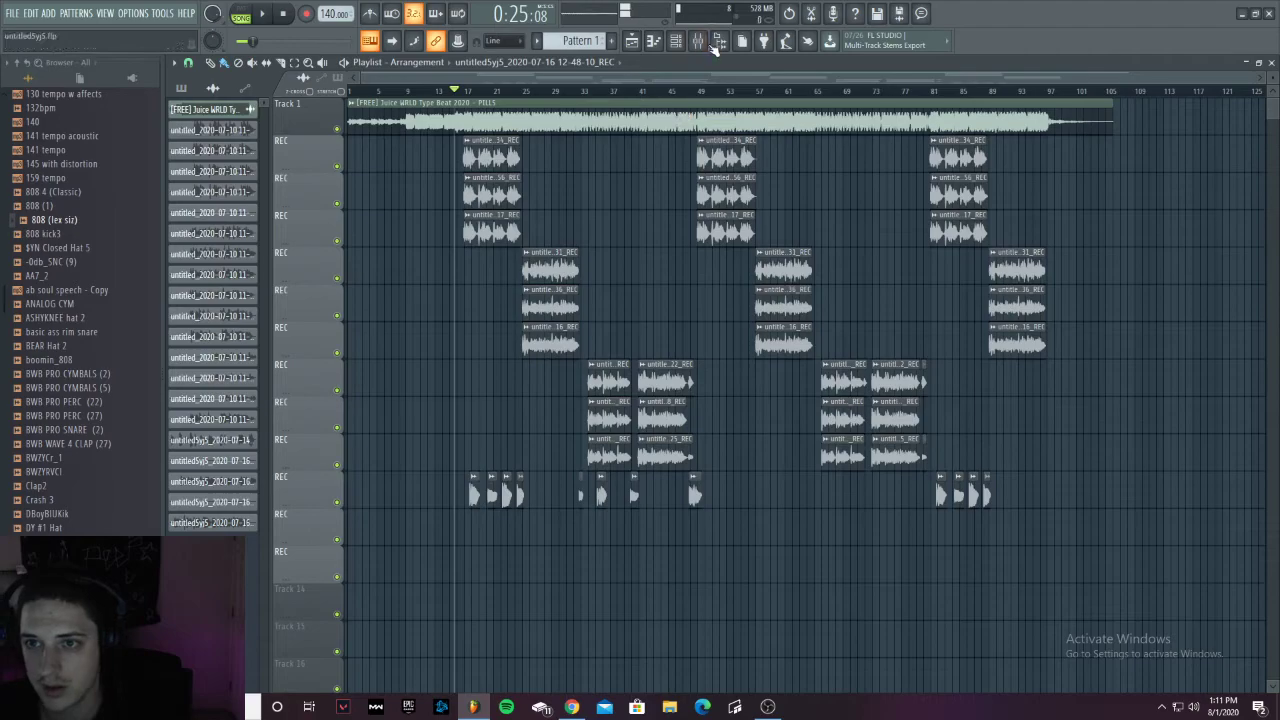
Step: Enable the second Fruity parametric EQ 2 on Insert 5 and play back the vocals through it
click(708, 44)
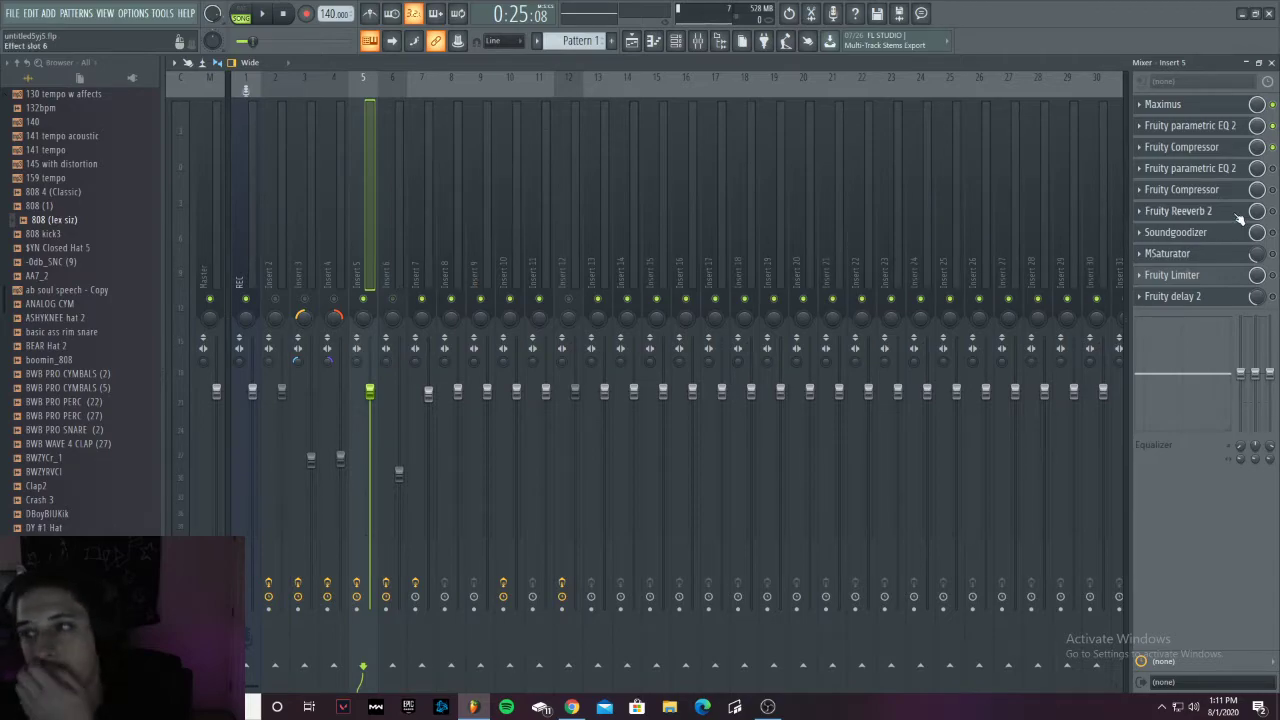
click(1219, 172)
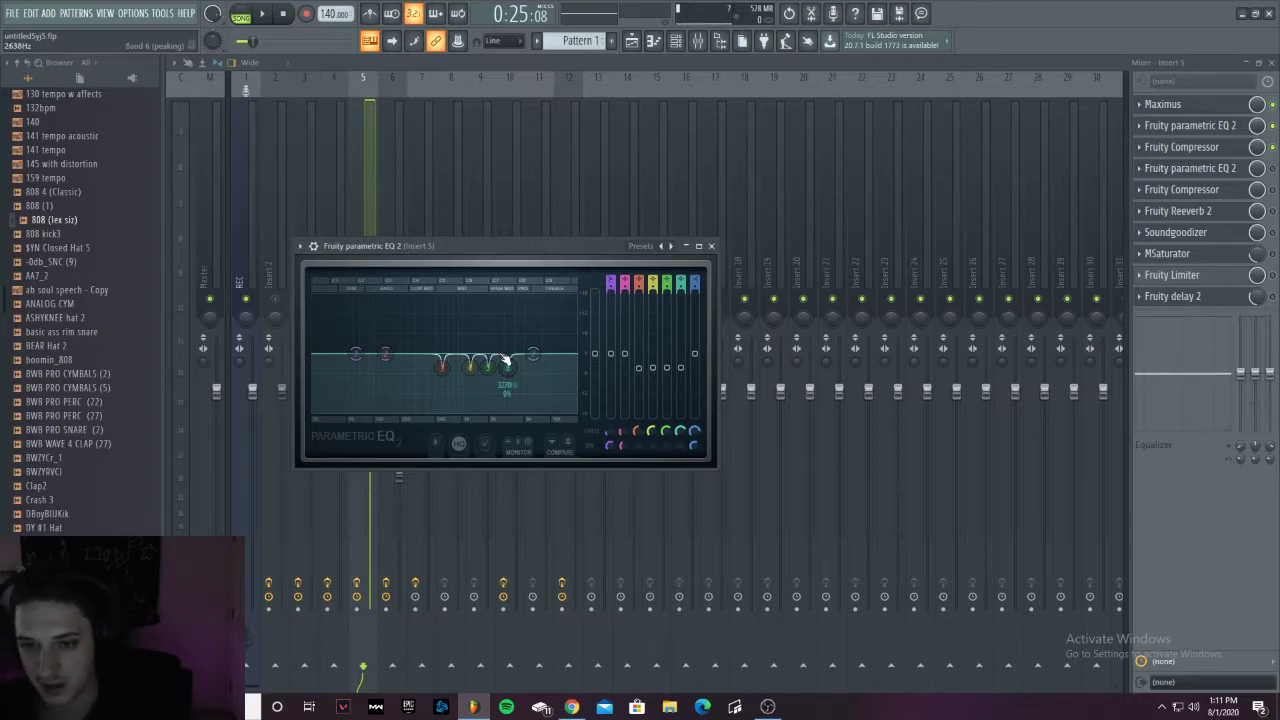
click(1272, 168)
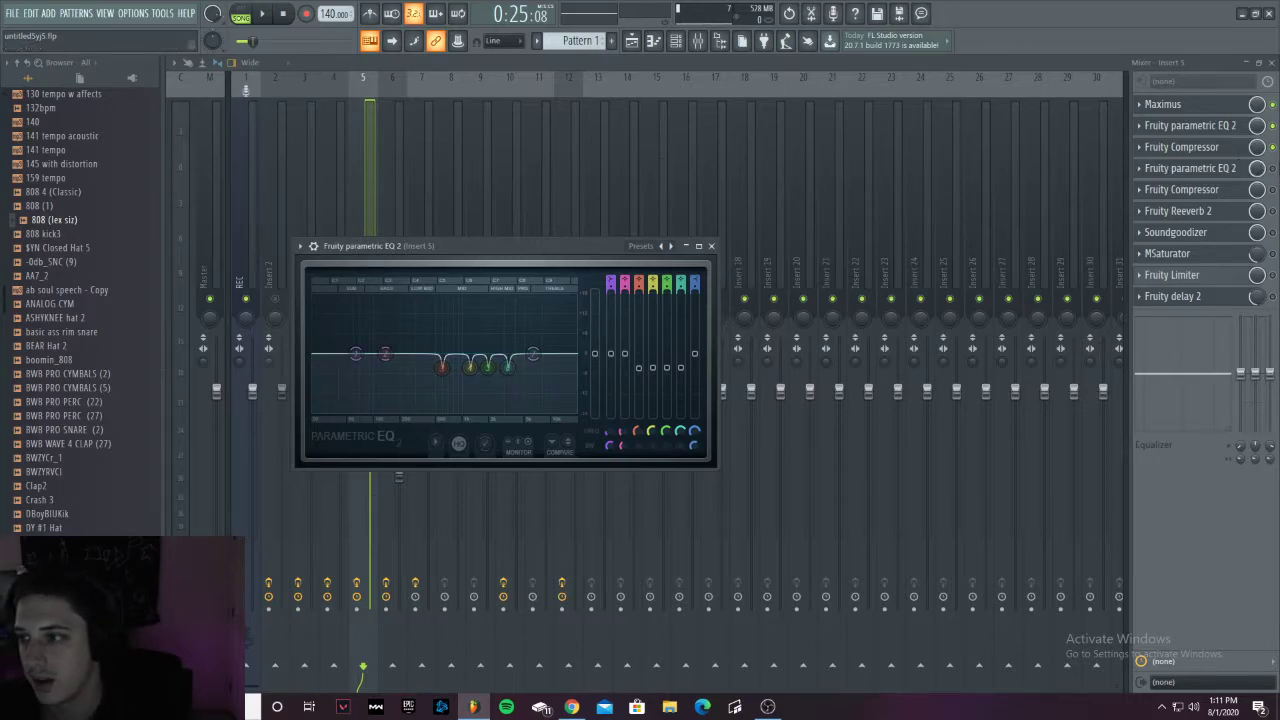
click(711, 246)
click(631, 41)
key(space)
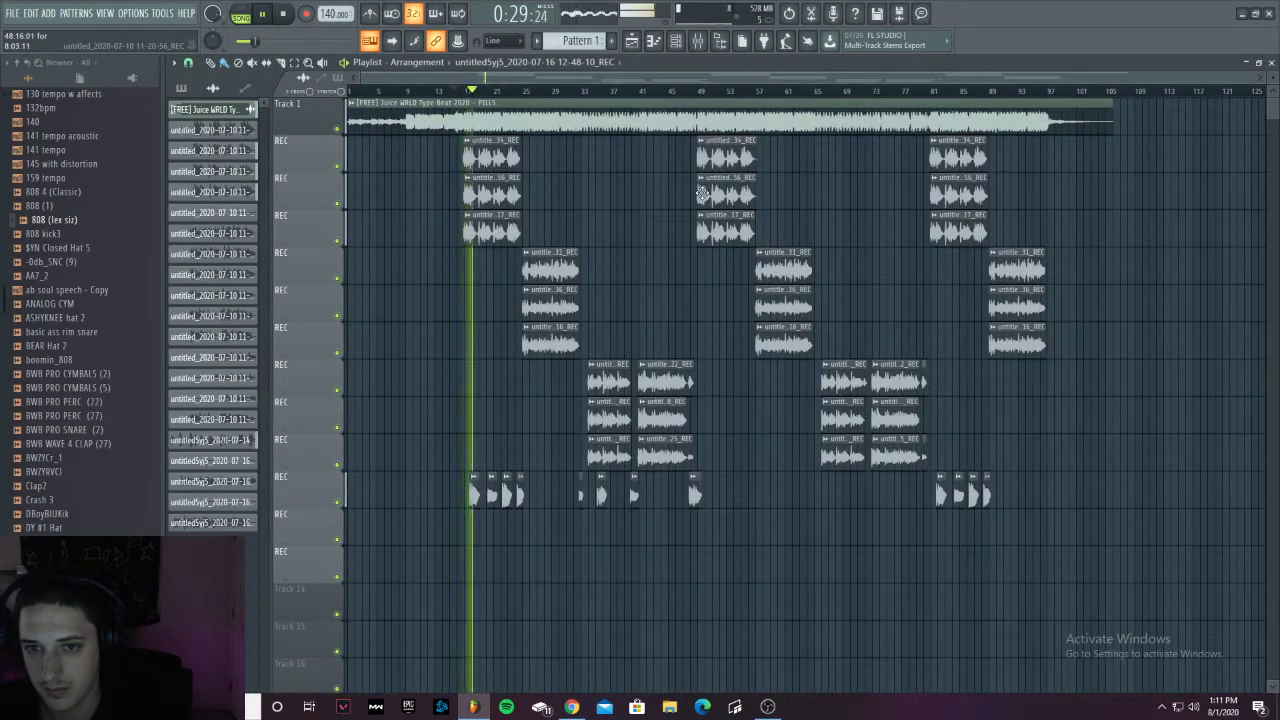
key(space)
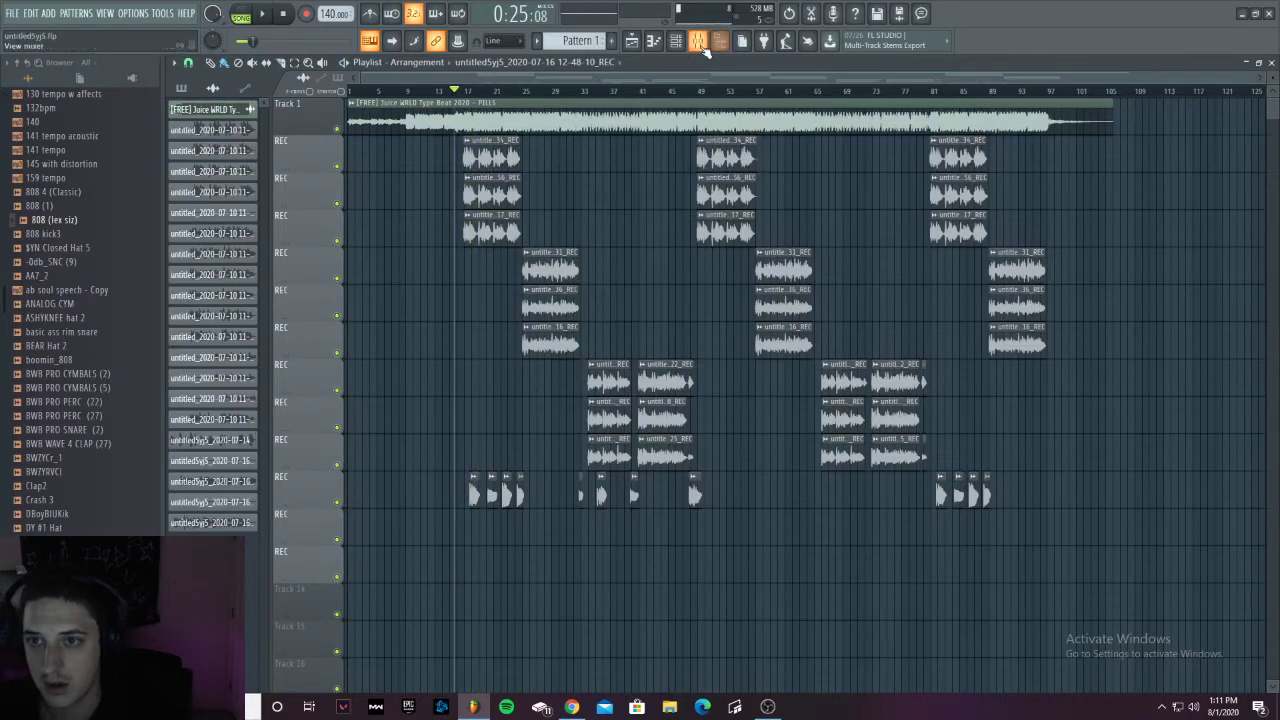
Step: Enable the second Fruity Compressor on Insert 5 and open its settings
click(700, 42)
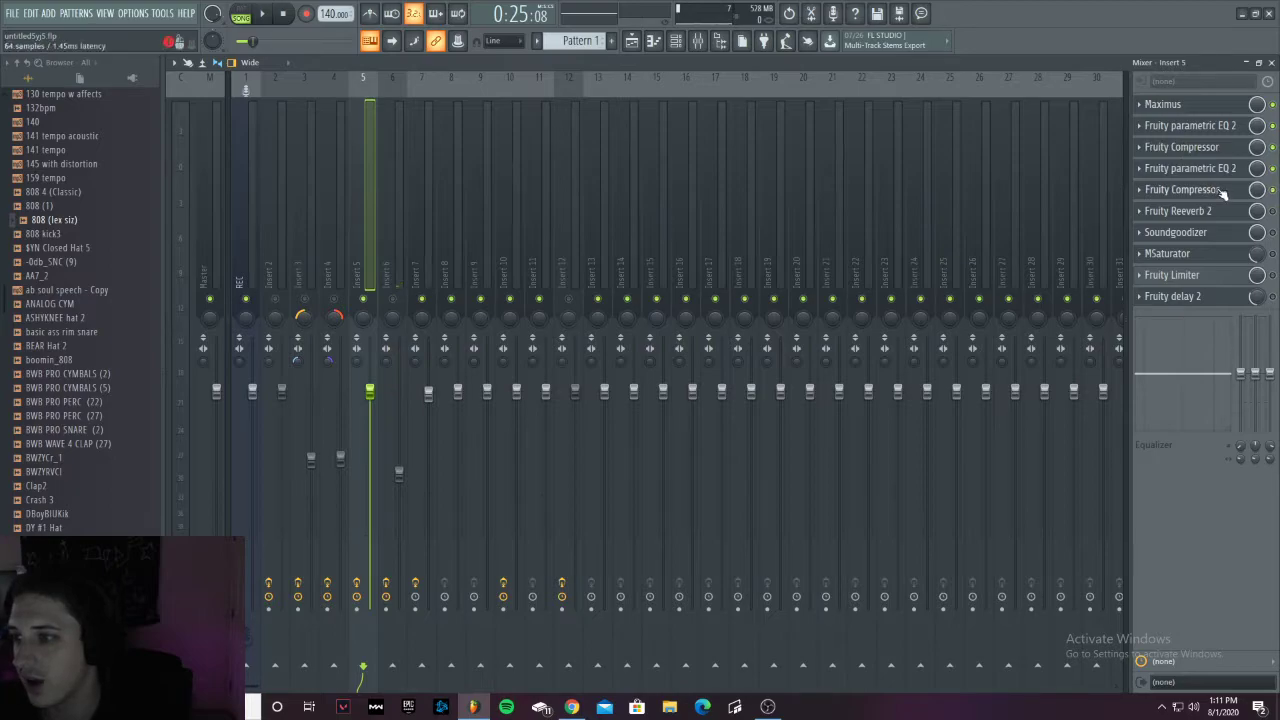
click(1183, 189)
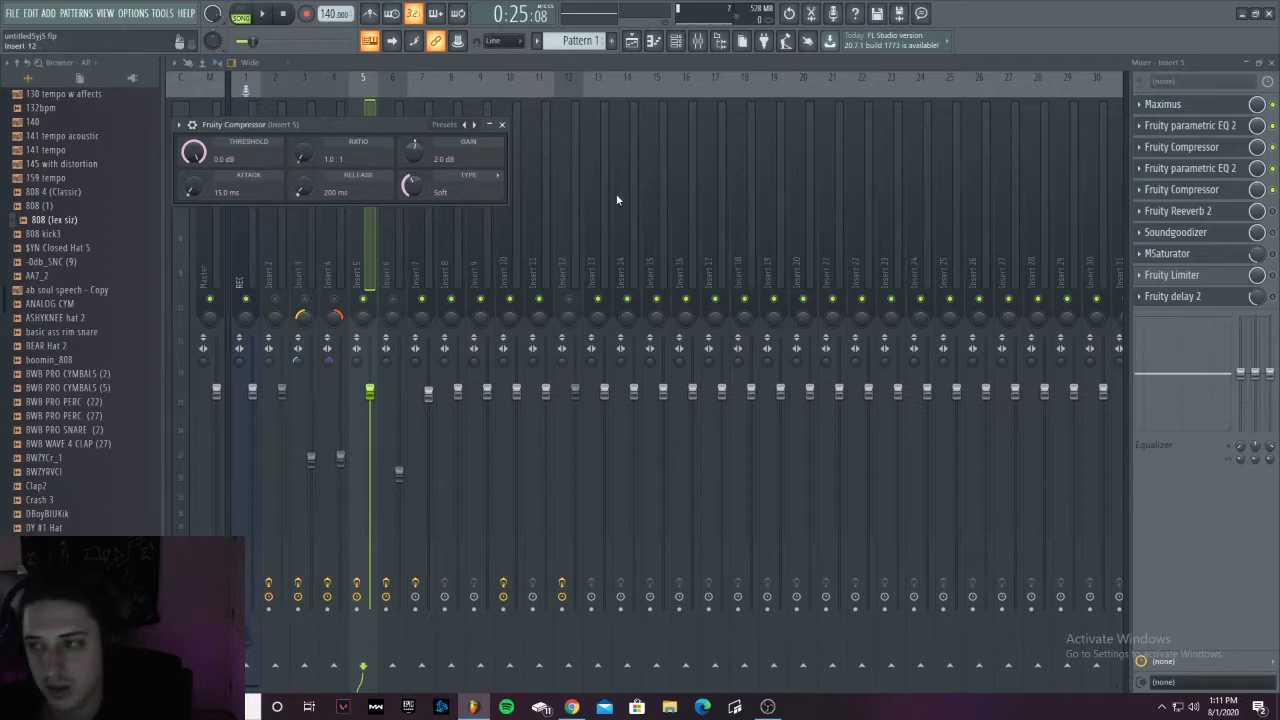
Step: Enable Fruity Reeverb 2 on Insert 5 and play back the vocals with the reverb
click(1272, 211)
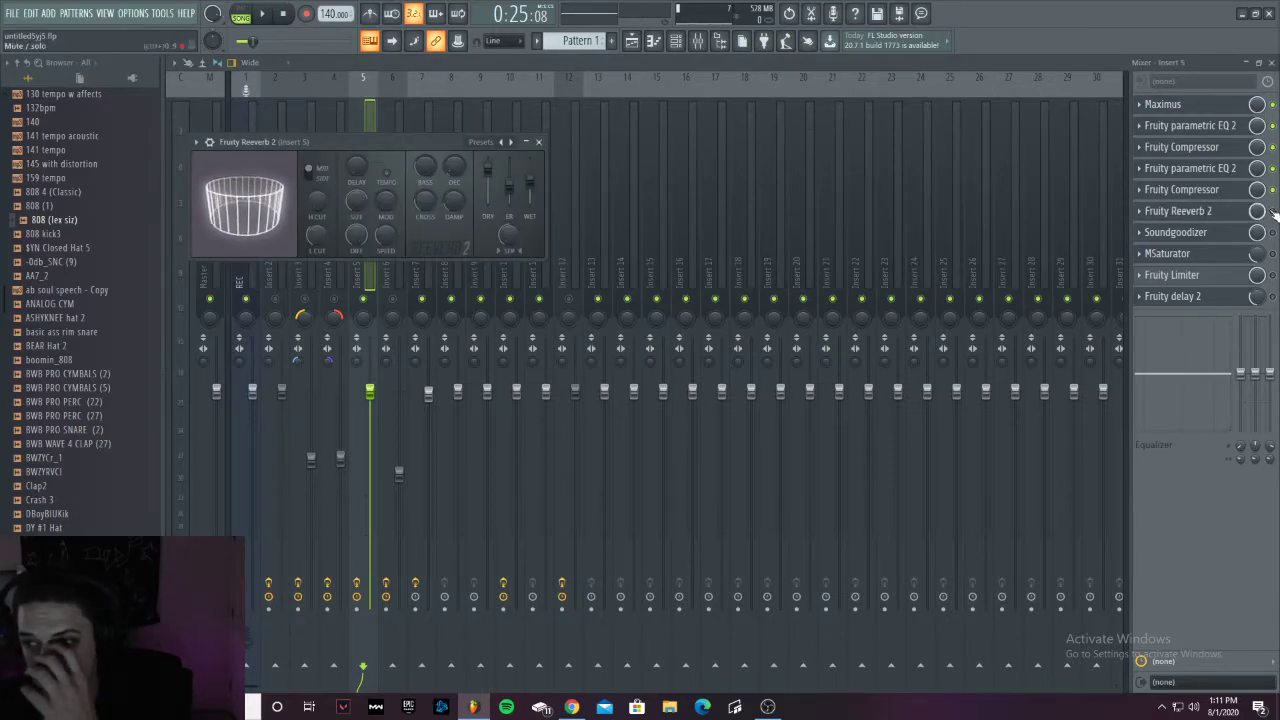
click(1272, 211)
click(1183, 211)
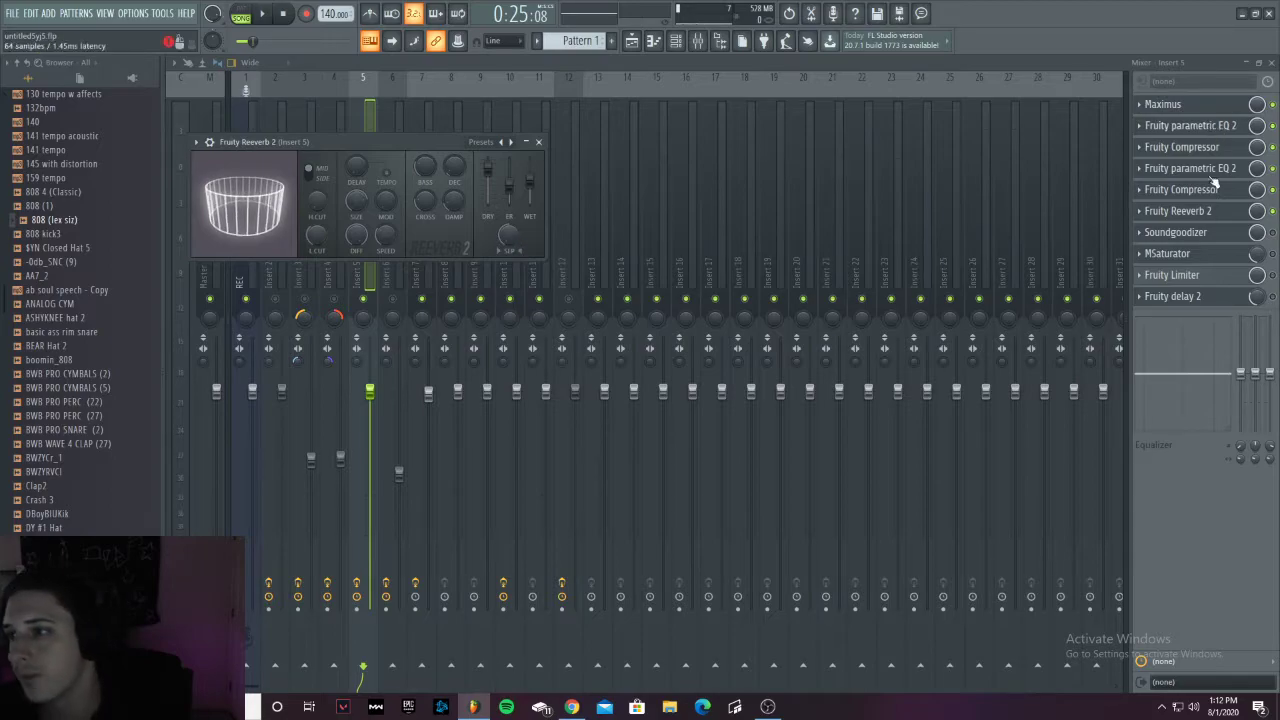
click(631, 40)
key(space)
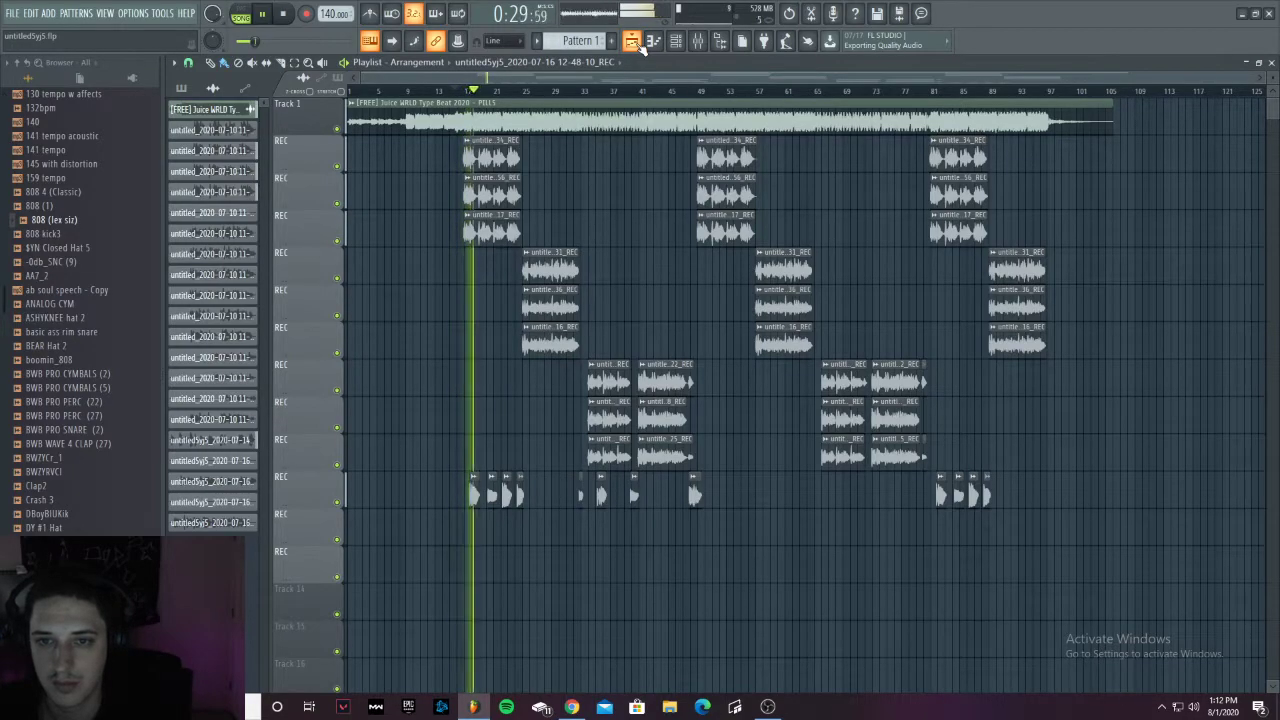
Step: Enable Soundgoodizer on Insert 5, open its settings and play back the vocals through it
key(space)
click(631, 40)
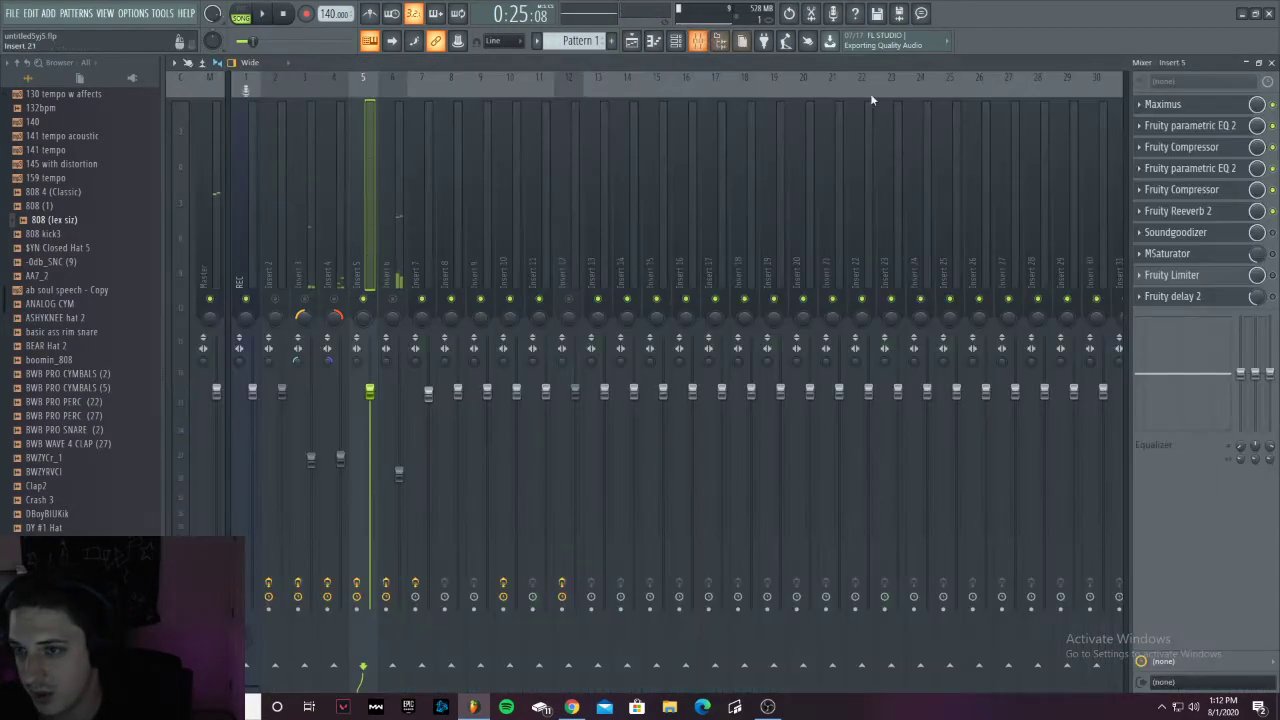
click(1205, 234)
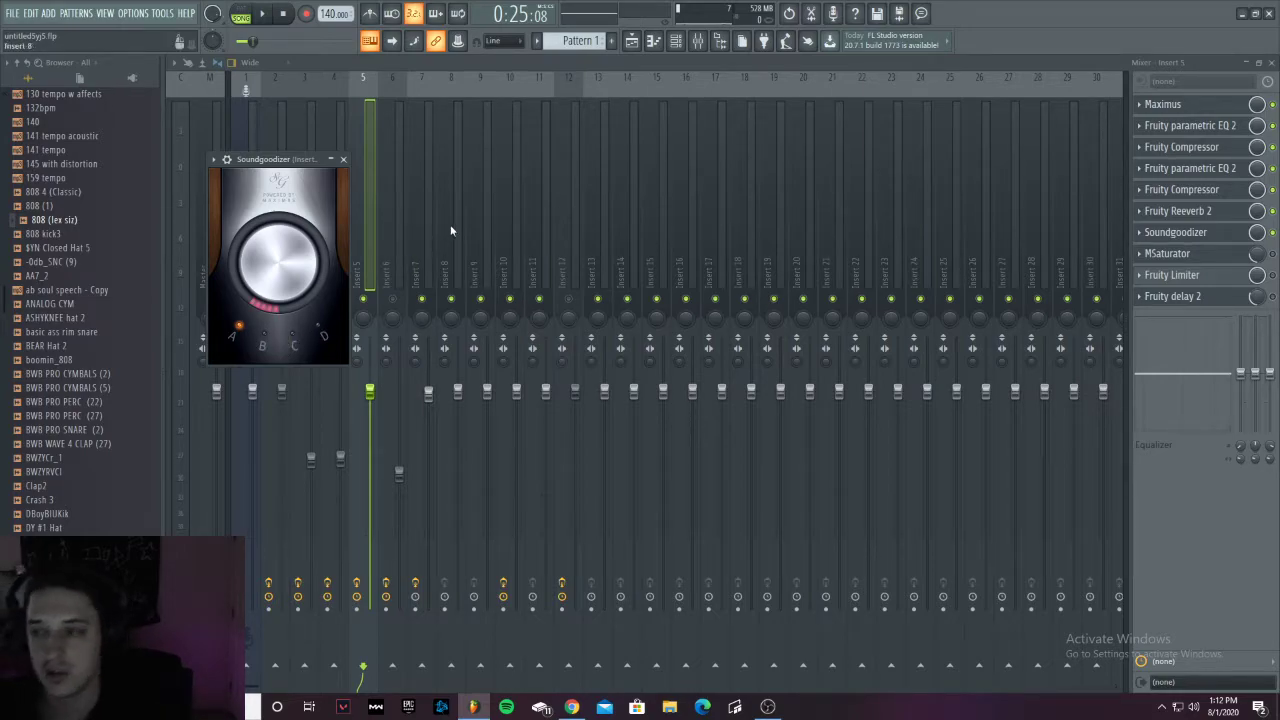
key(space)
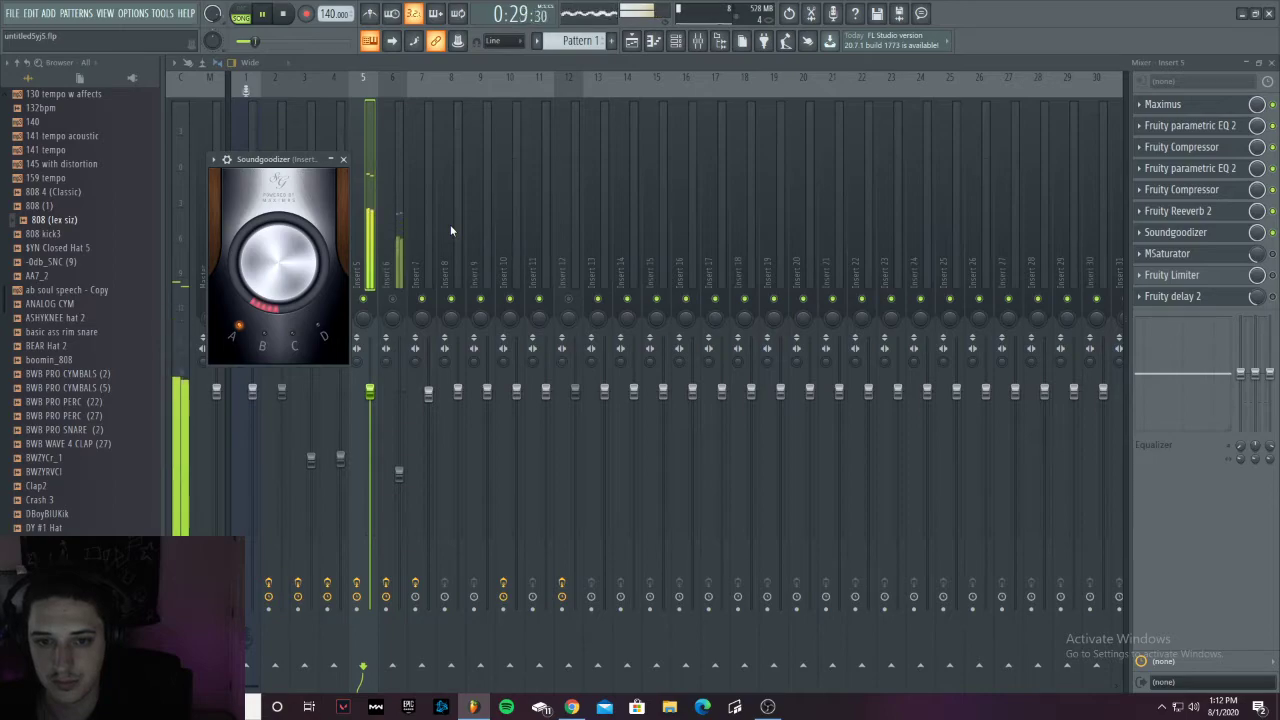
key(space)
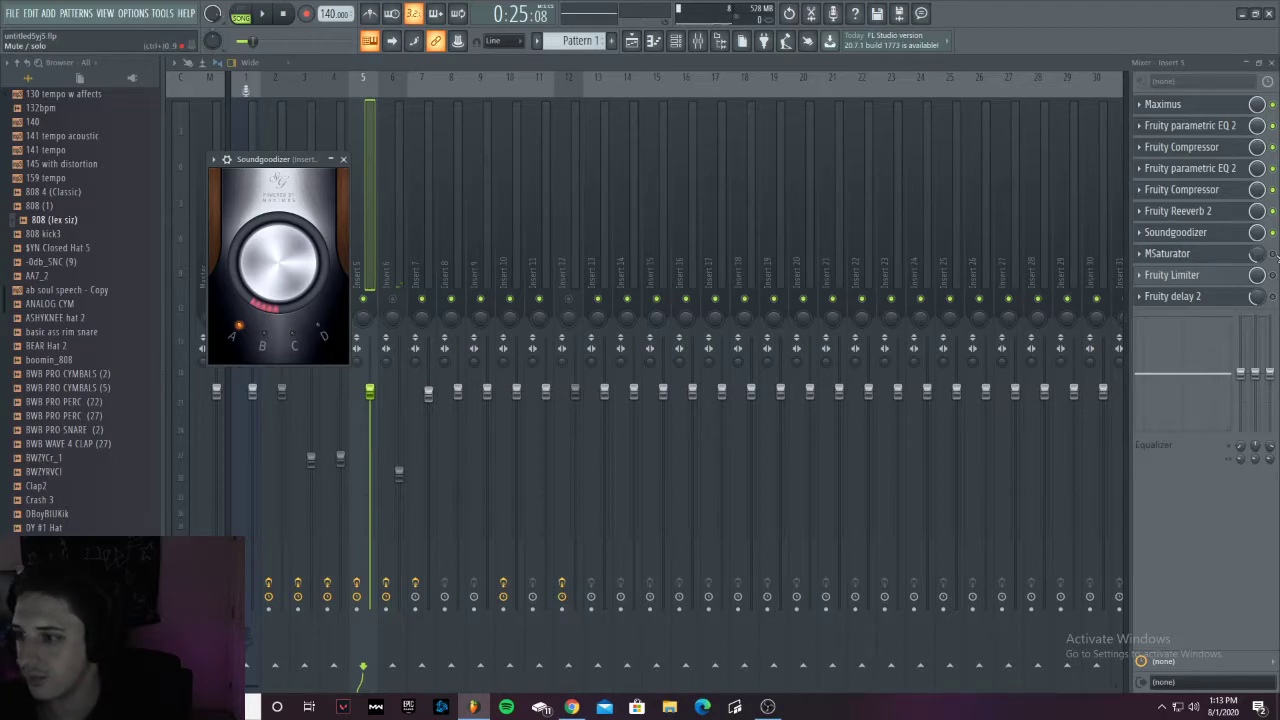
Step: Enable MSaturator and Fruity Limiter on Insert 5 and open the settings of each effect
click(1140, 254)
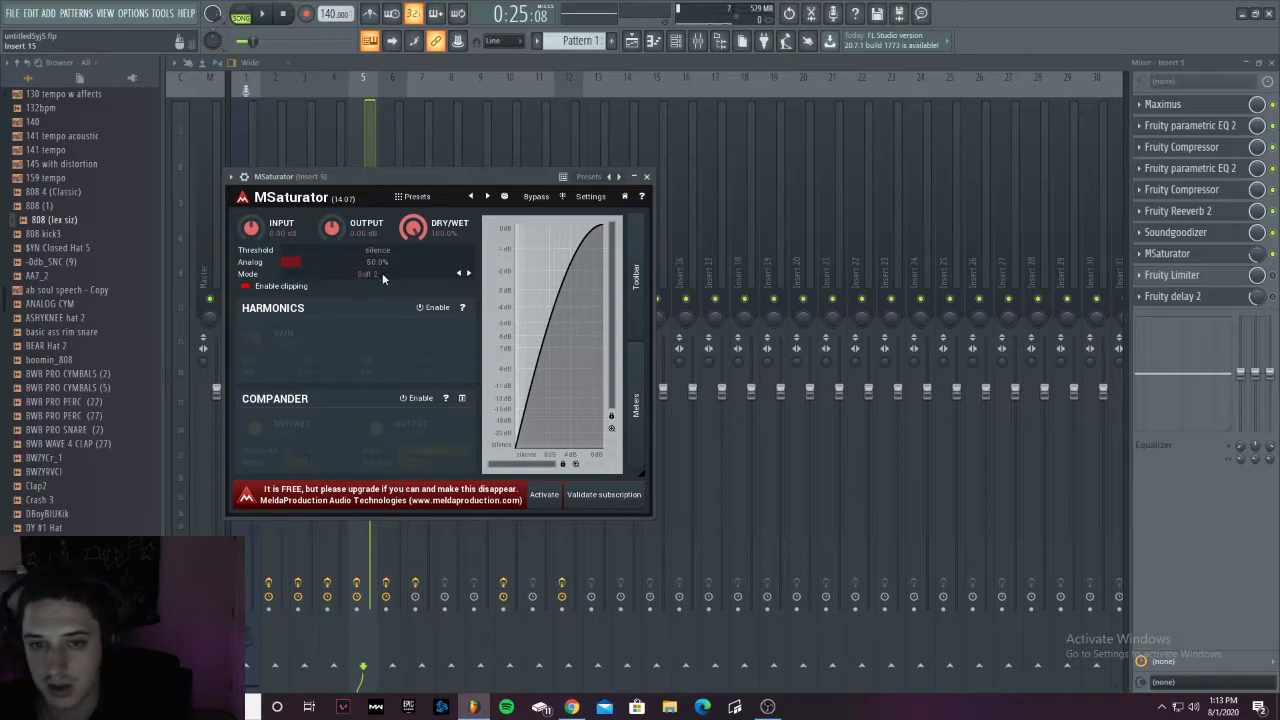
click(1273, 276)
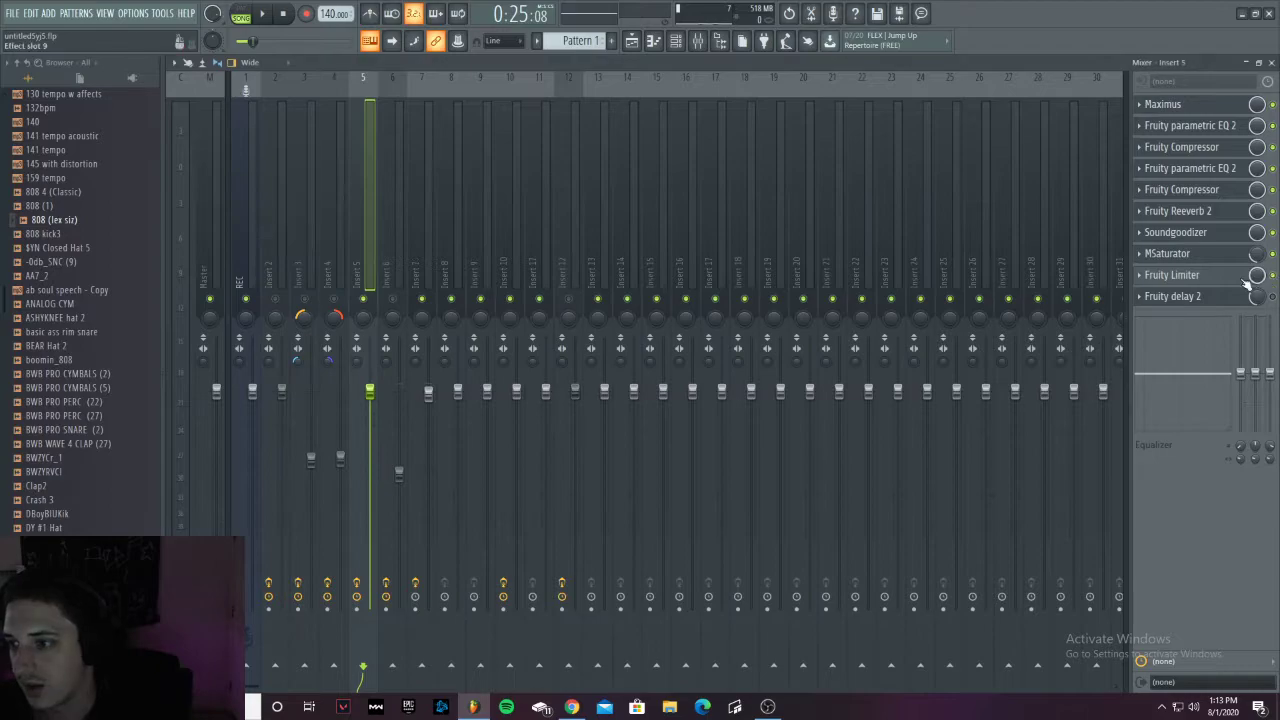
click(1202, 280)
click(1202, 280)
click(1202, 280)
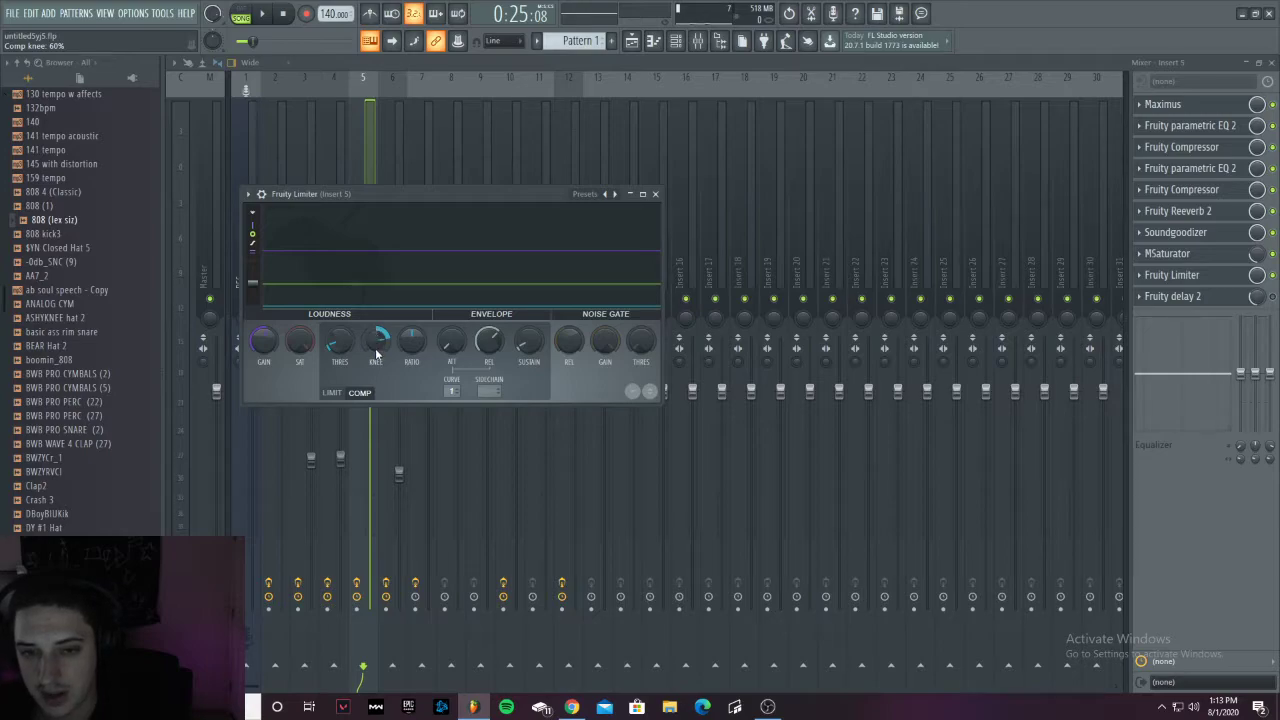
Step: Examine Fruity Limiter's limiter and compressor settings while playing back the vocals through it
click(331, 393)
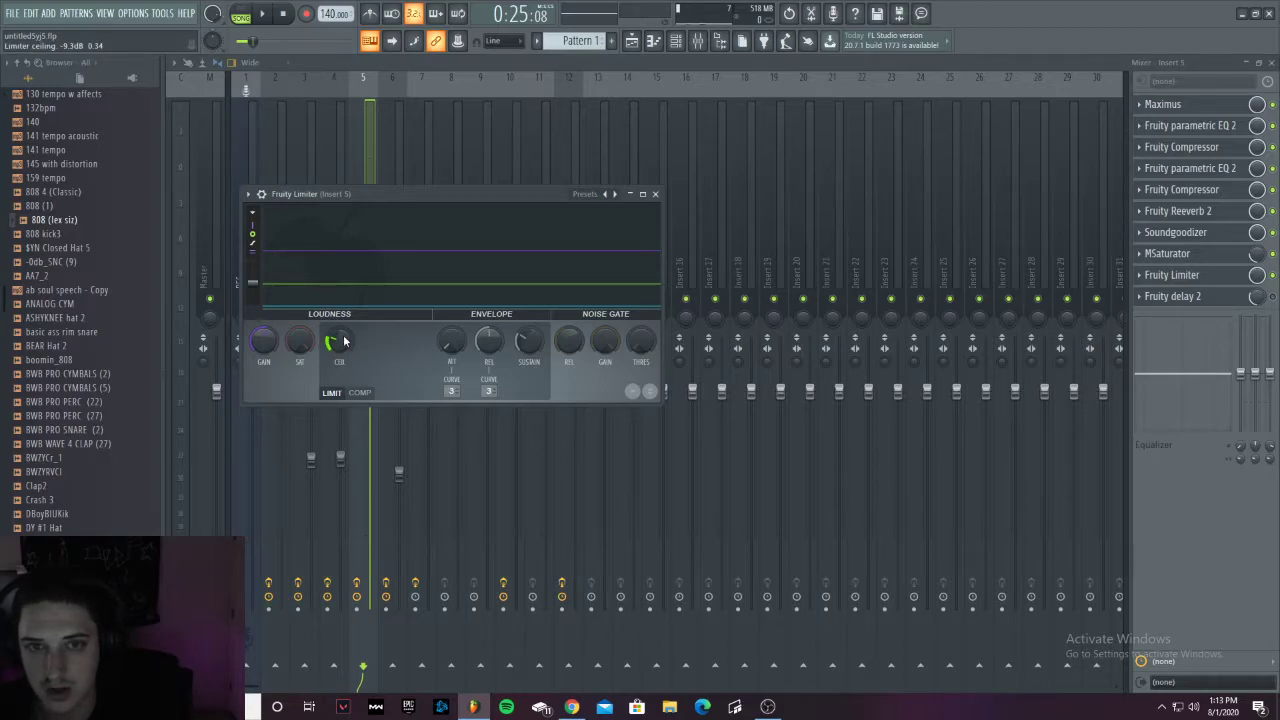
key(space)
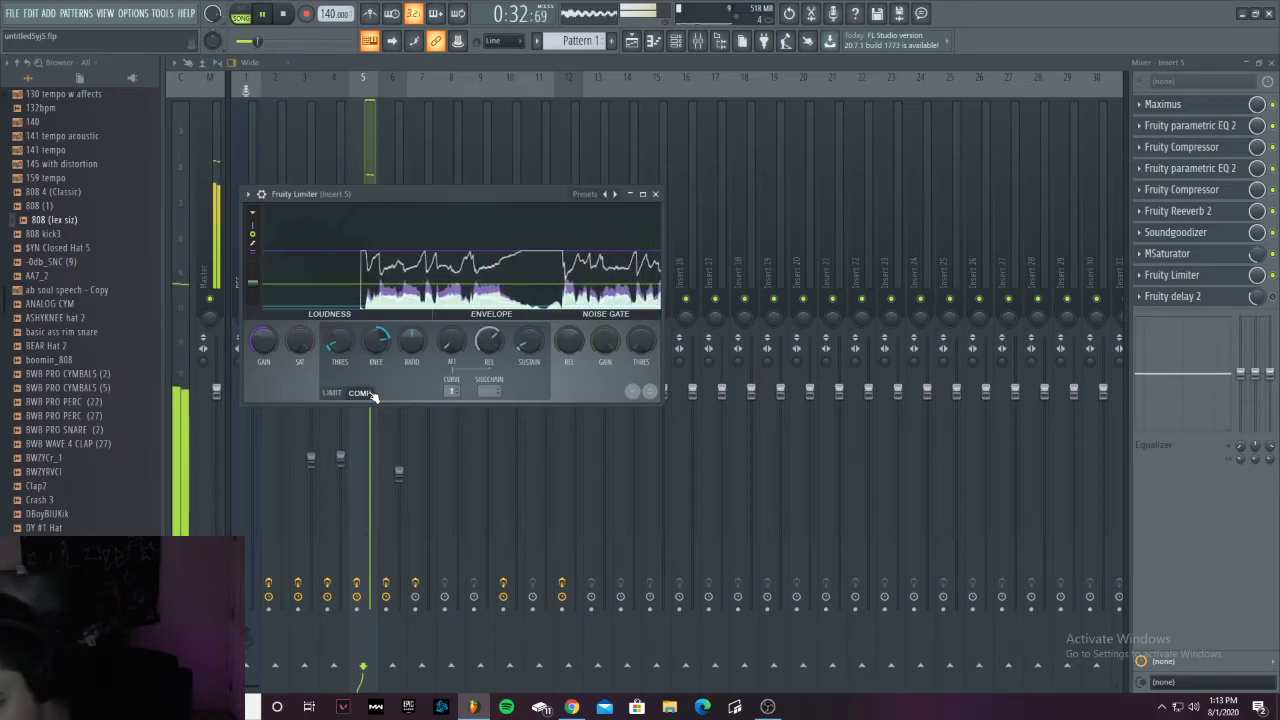
click(360, 393)
drag(378, 363, 378, 325)
key(space)
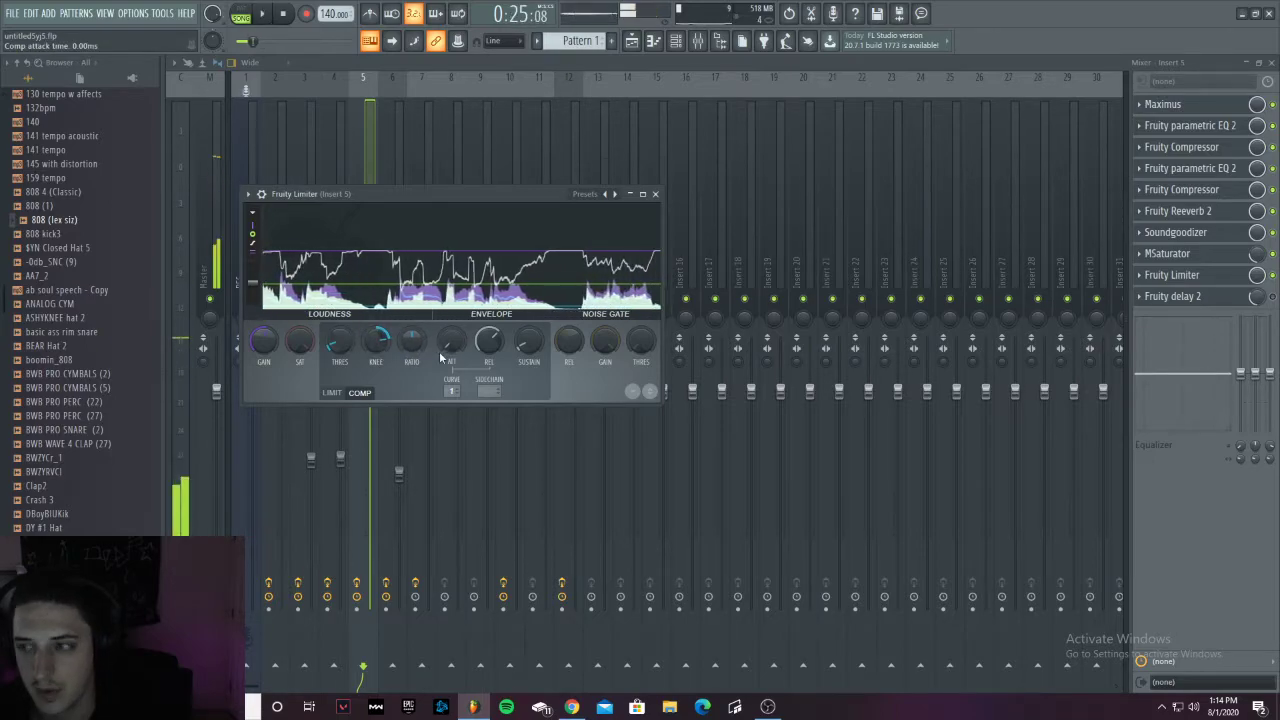
Step: Open the settings of Fruity delay 2 on Insert 5, enable it and play back the vocals with the delay
click(1230, 296)
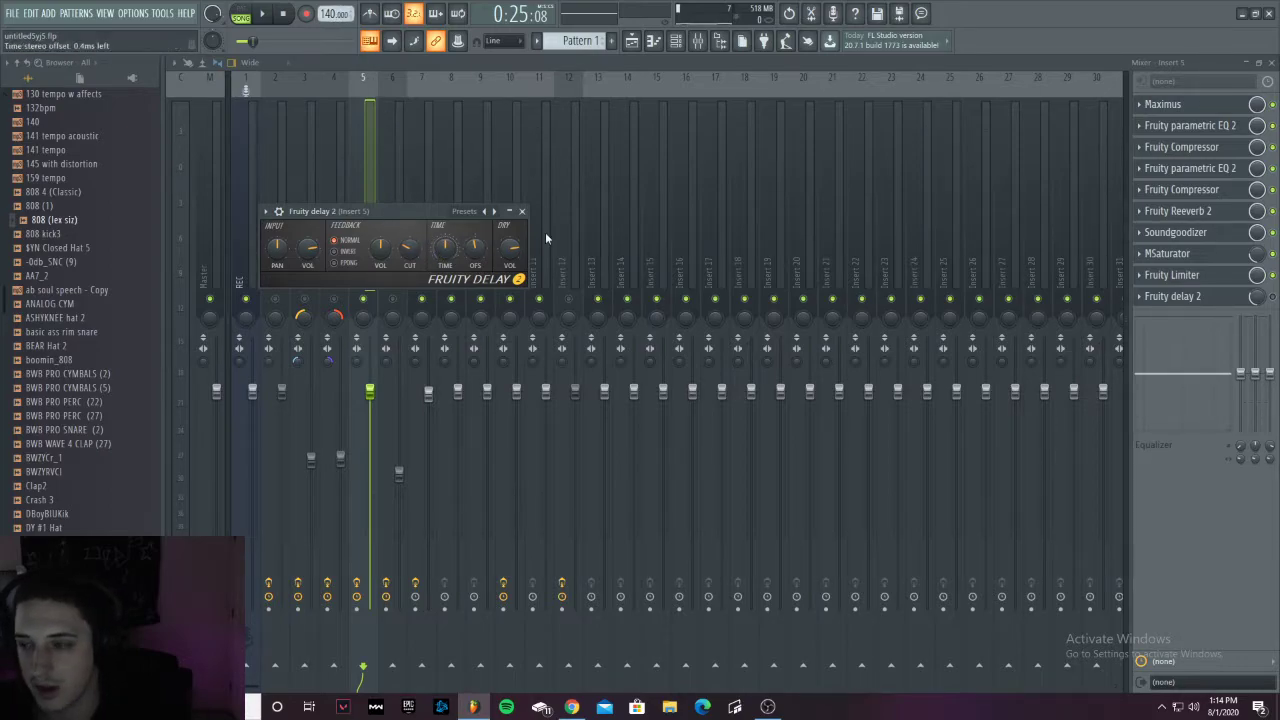
click(1180, 296)
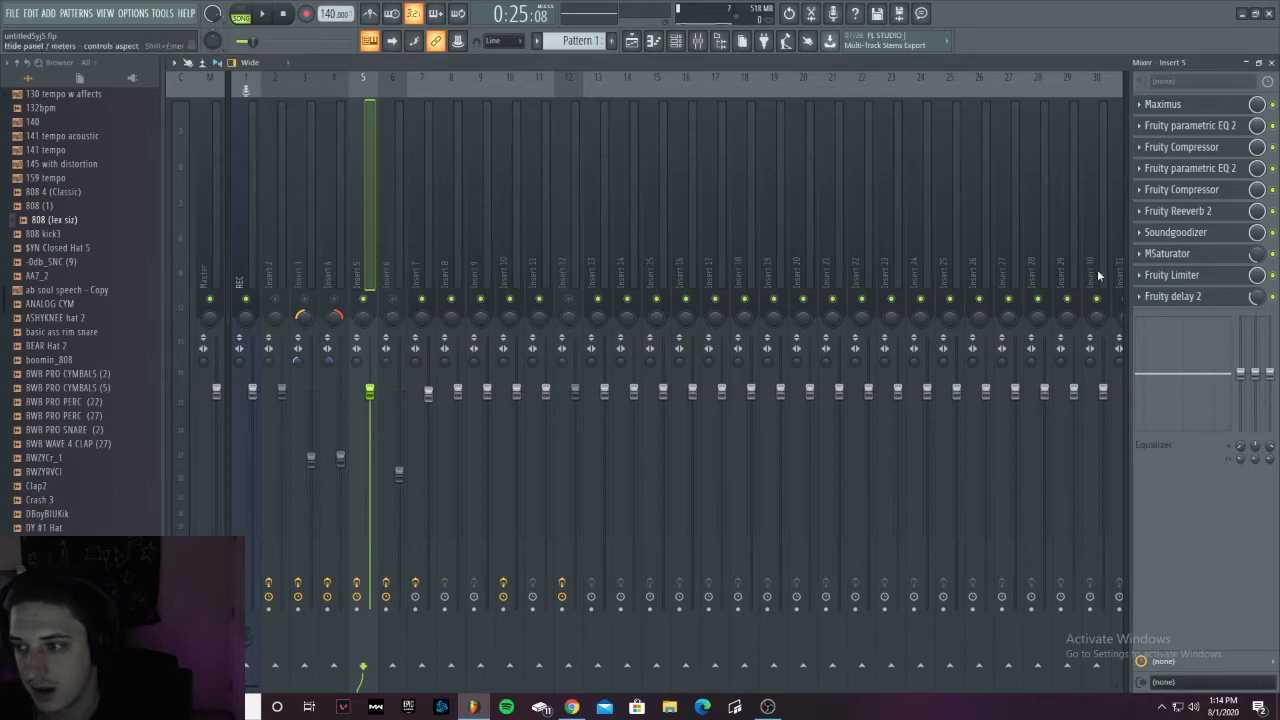
click(631, 42)
key(space)
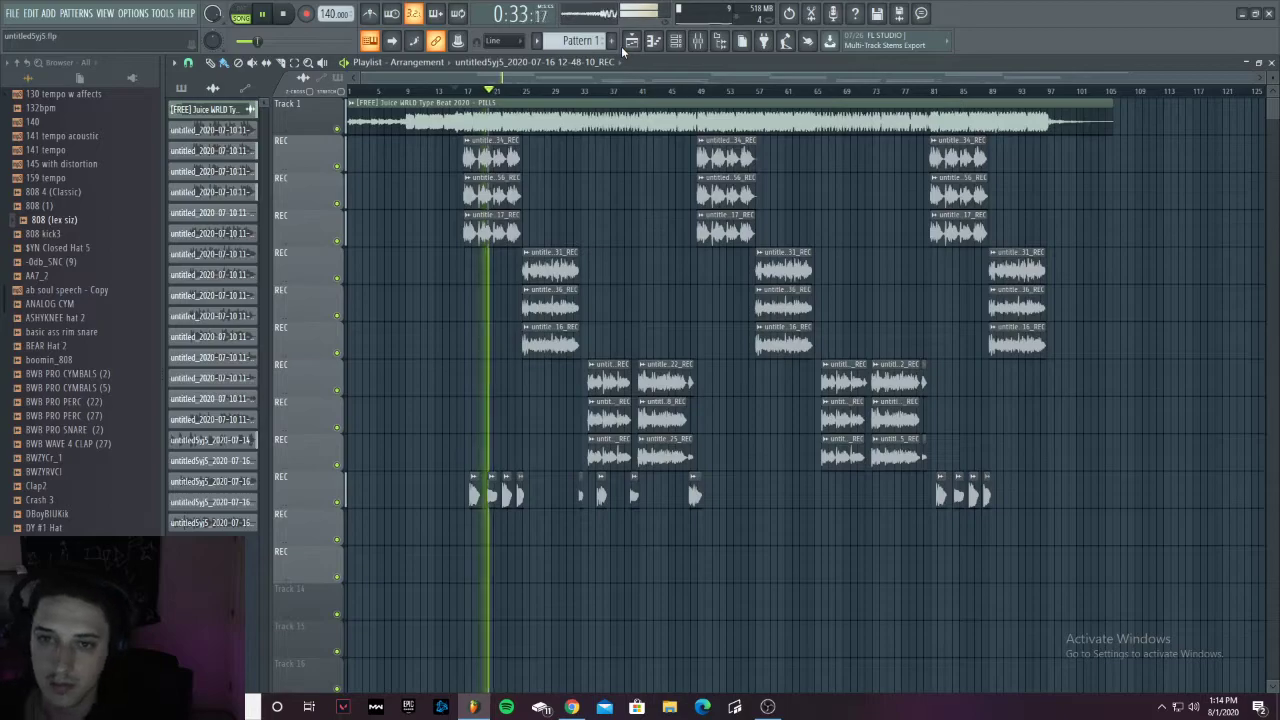
key(space)
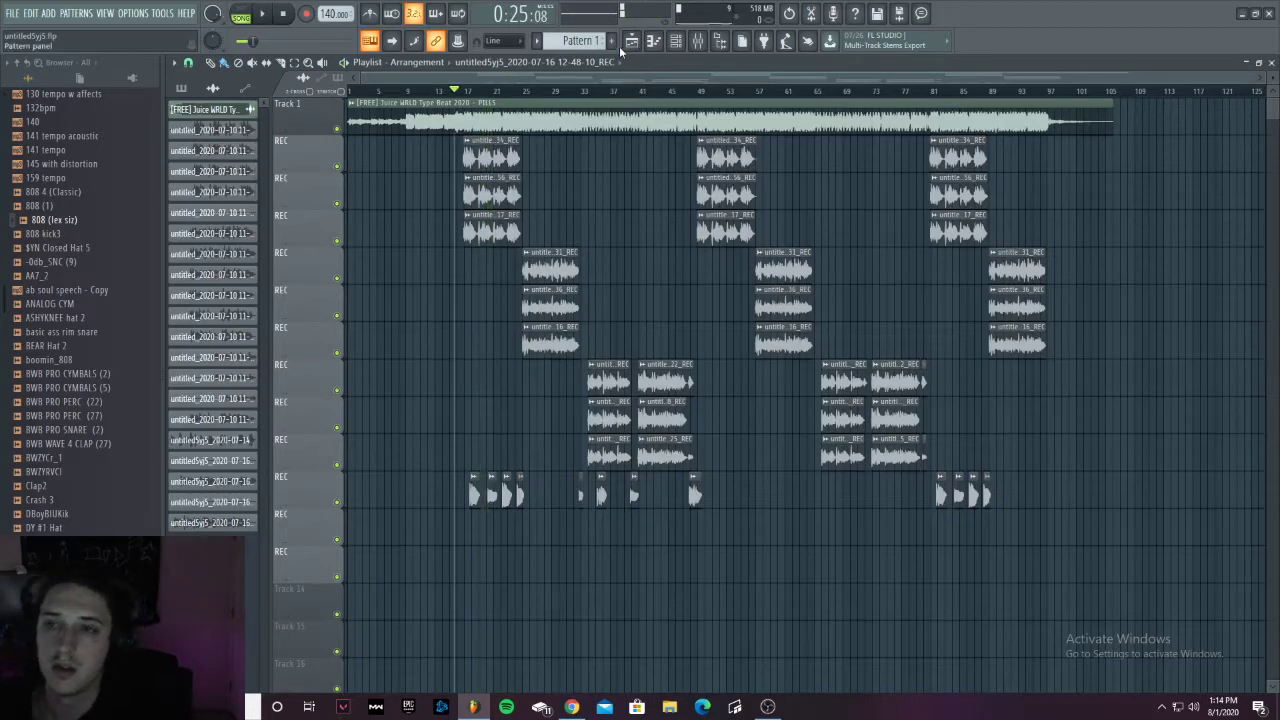
Step: Copy the mixer track state of Insert 5, with its whole effects chain, onto Insert 15
click(689, 48)
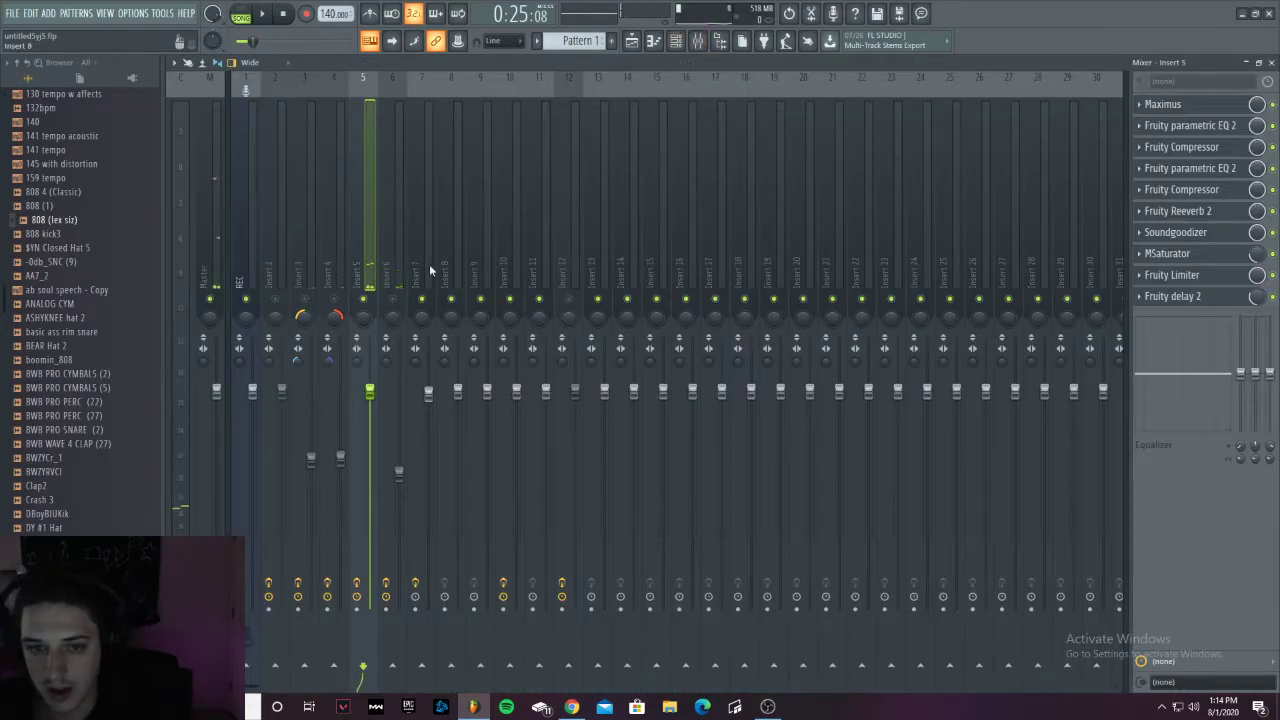
right_click(365, 228)
mouse_move(432, 133)
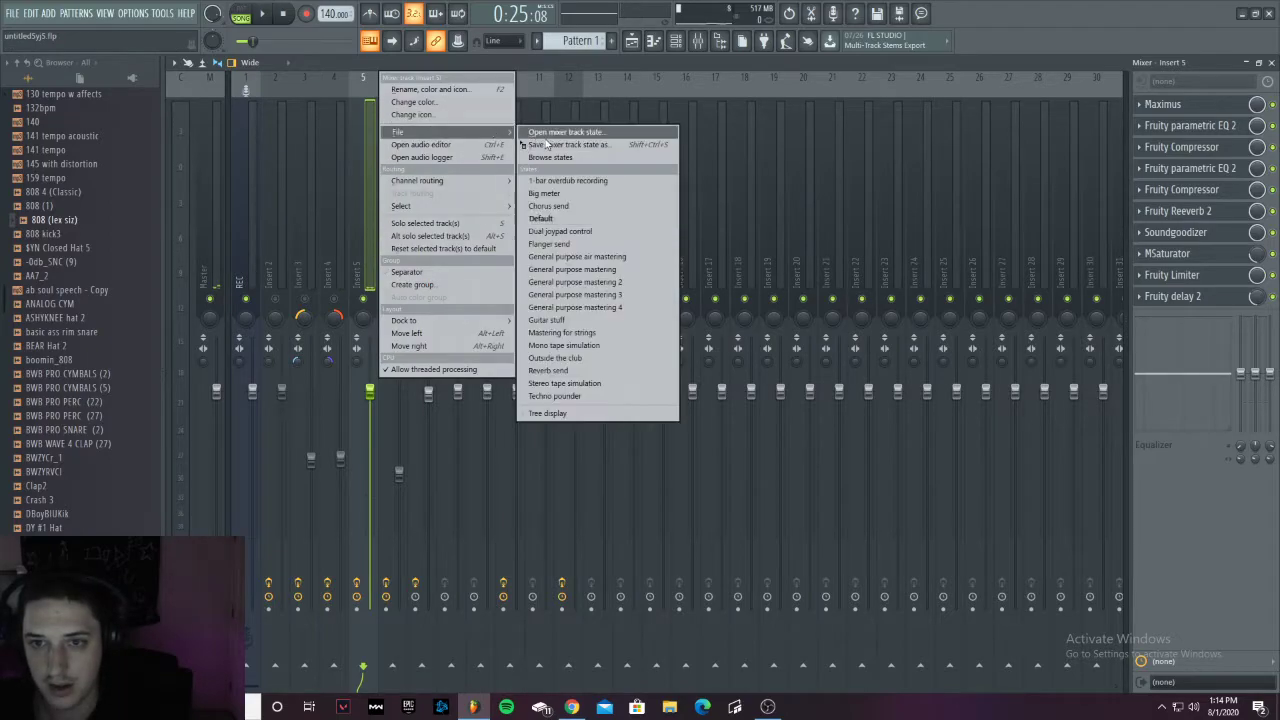
drag(546, 146, 646, 252)
Step: Examine the effects chains and mixer settings of Insert 2 and Insert 3, and reselect Insert 5
click(278, 275)
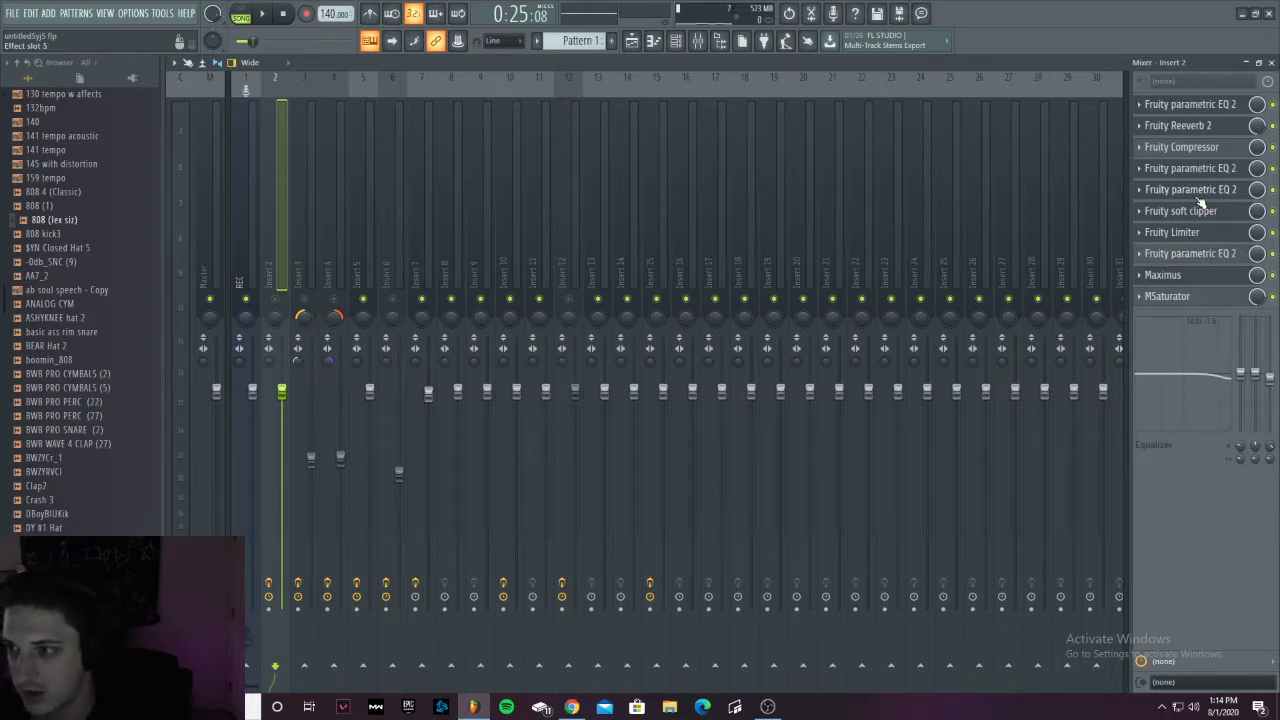
click(312, 238)
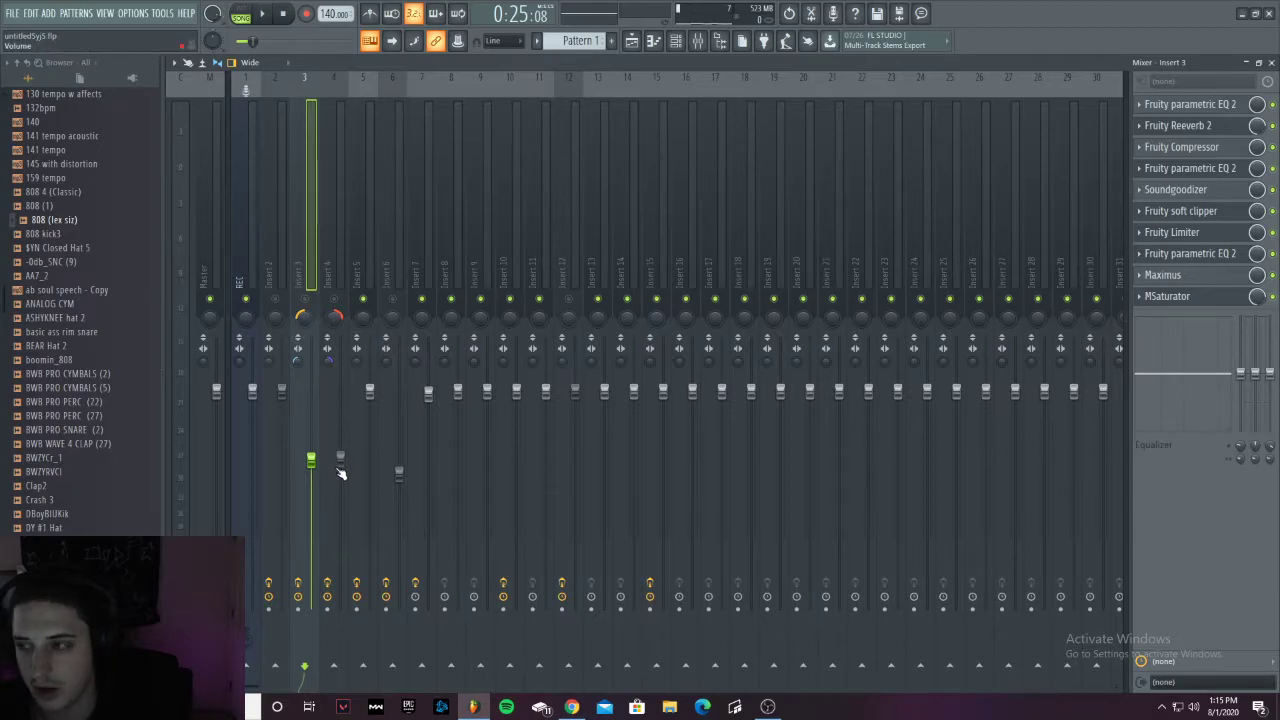
click(363, 259)
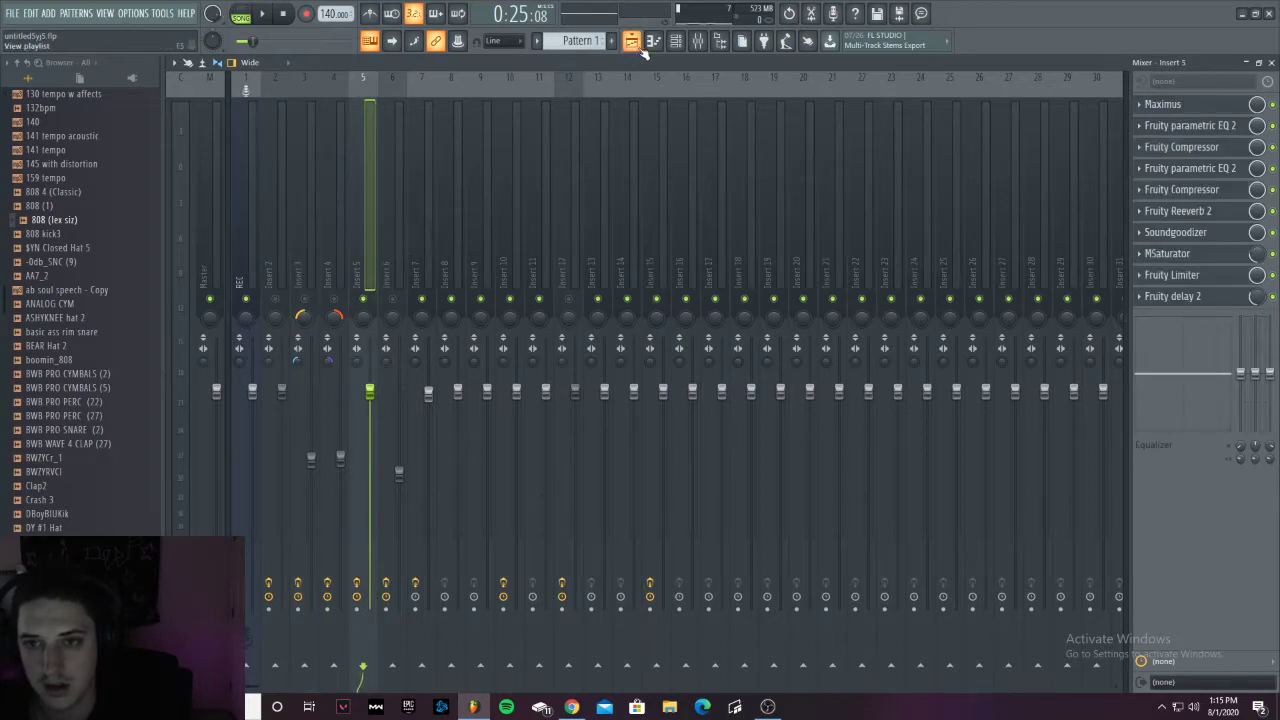
Step: Unmute Insert 4 and Insert 3 and play back the arrangement with these panned vocal layers
click(334, 299)
click(306, 299)
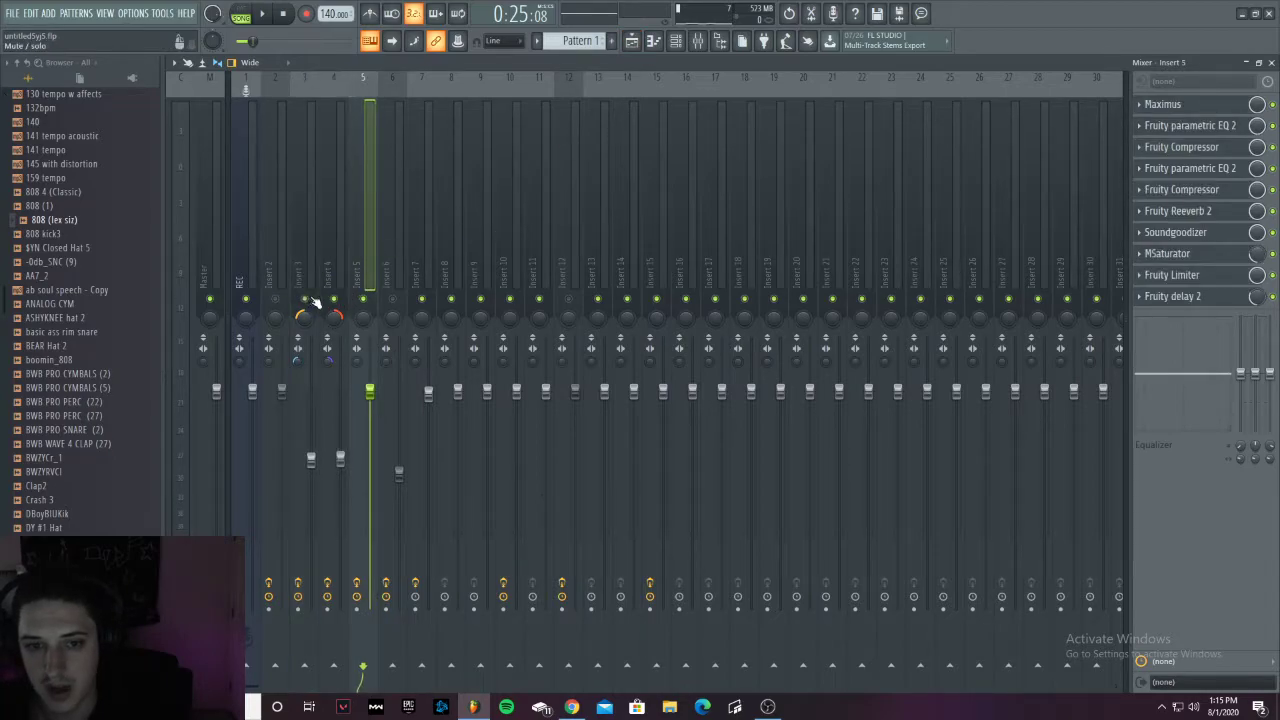
key(space)
click(631, 40)
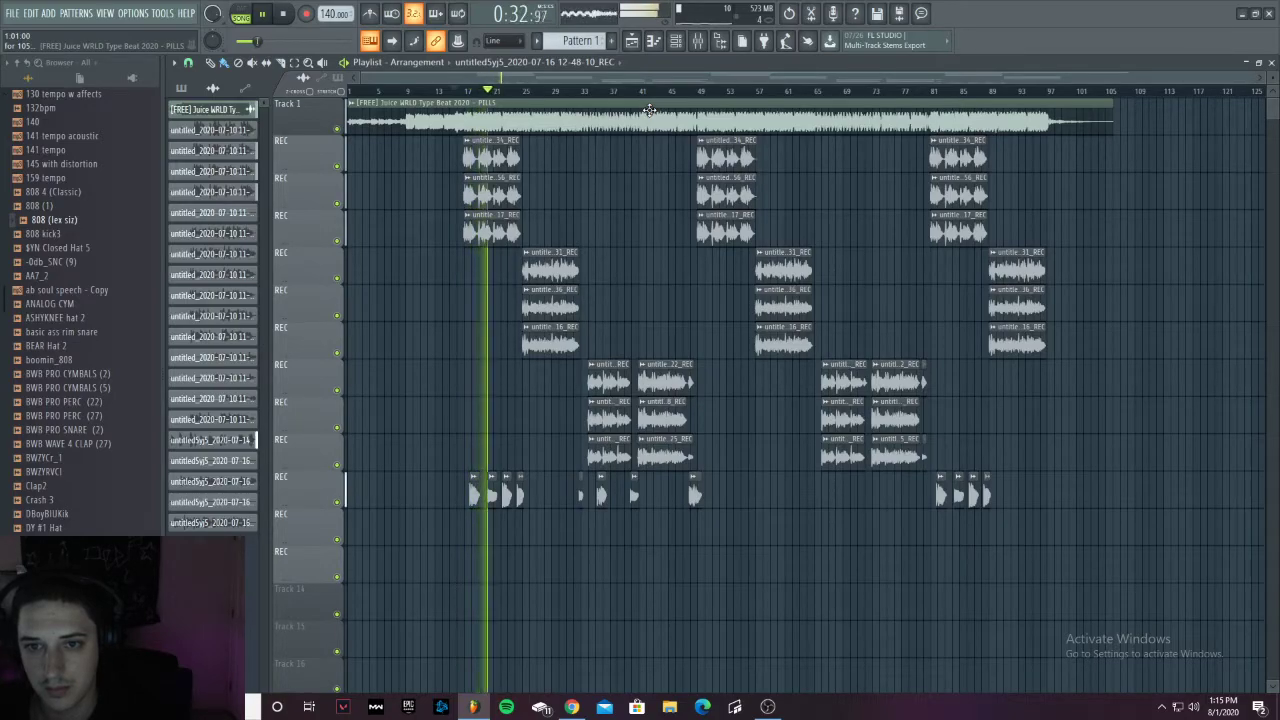
key(space)
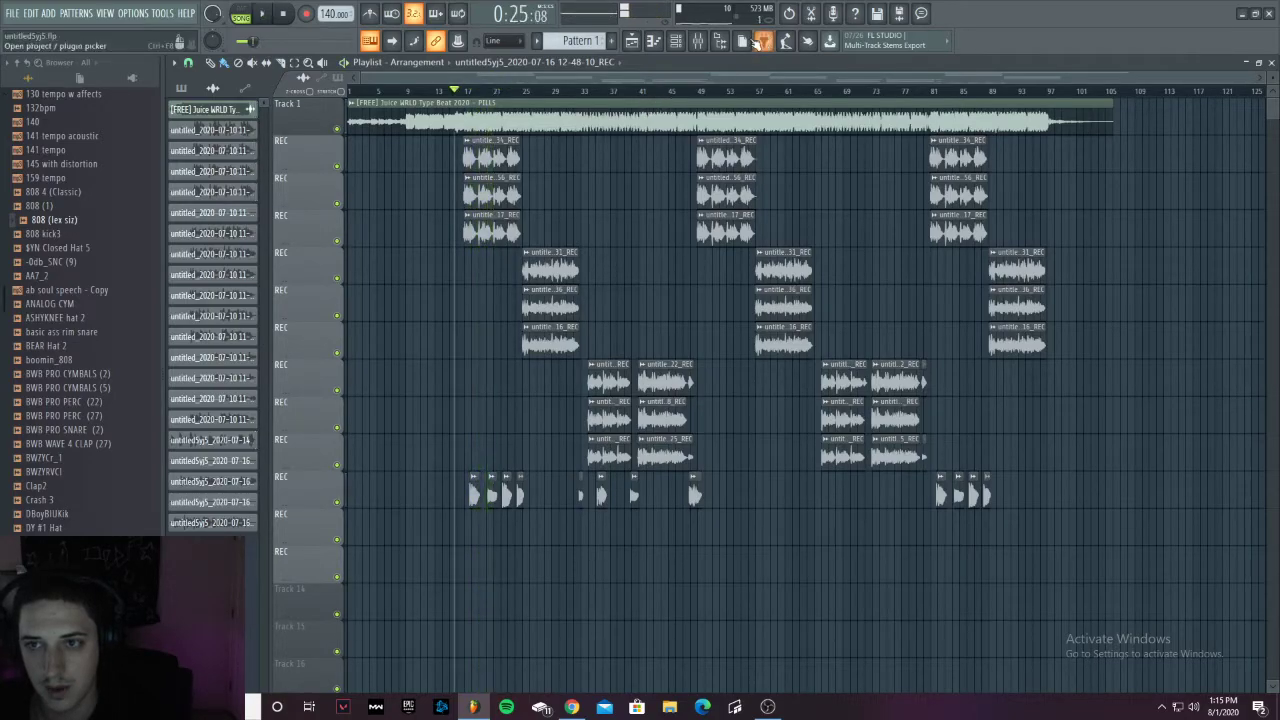
Step: Select Insert 6 in the mixer and slightly adjust the low band of its track equalizer
click(697, 40)
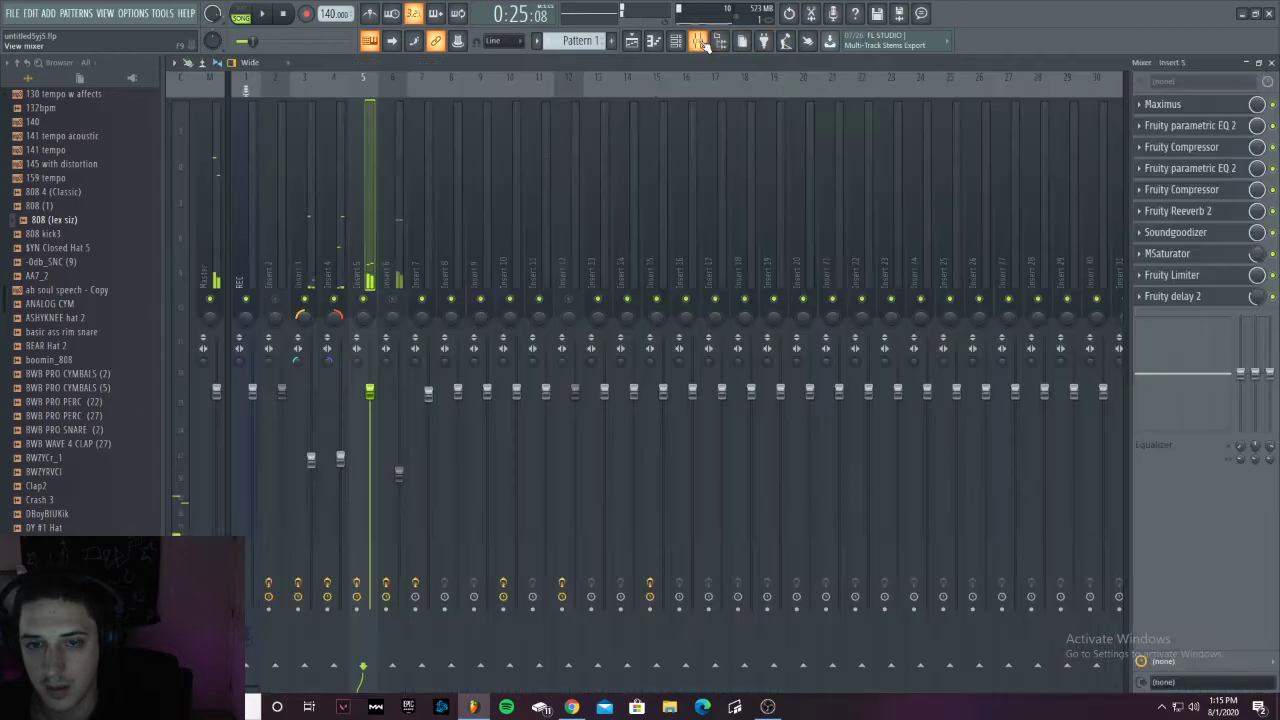
click(386, 239)
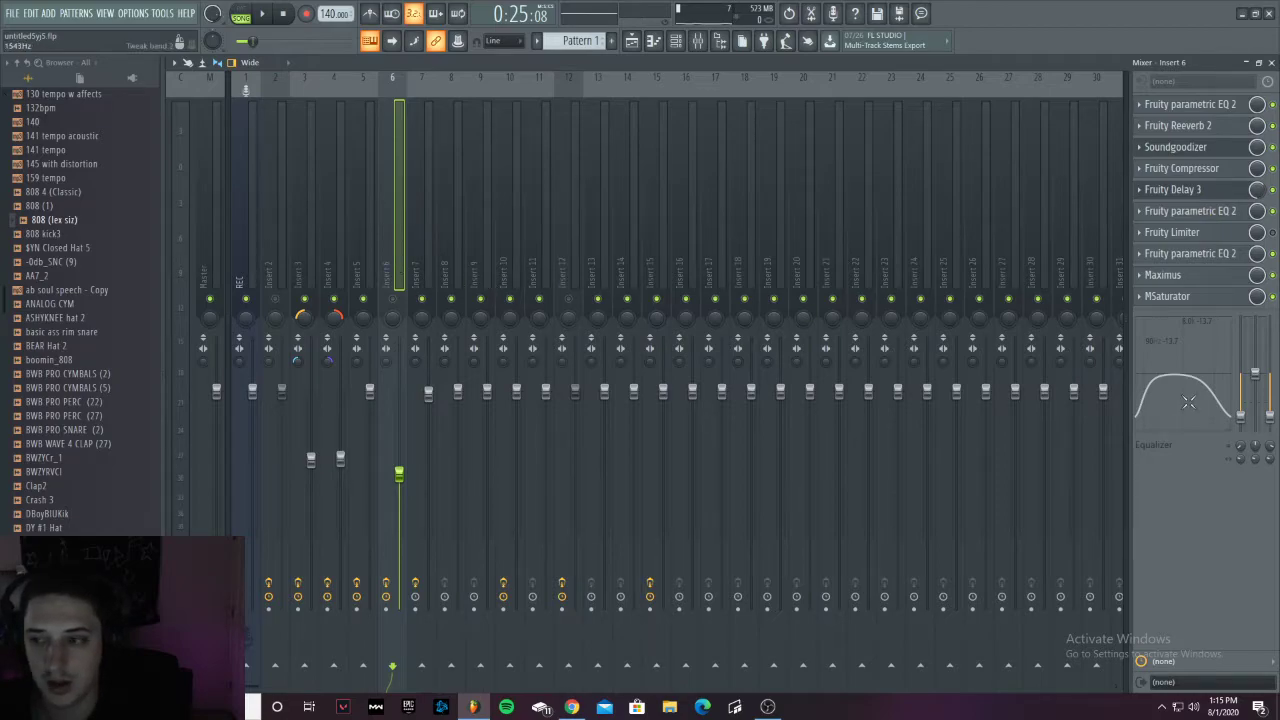
mouse_move(1241, 416)
mouse_down()
mouse_move(1241, 374)
mouse_move(1241, 417)
mouse_up()
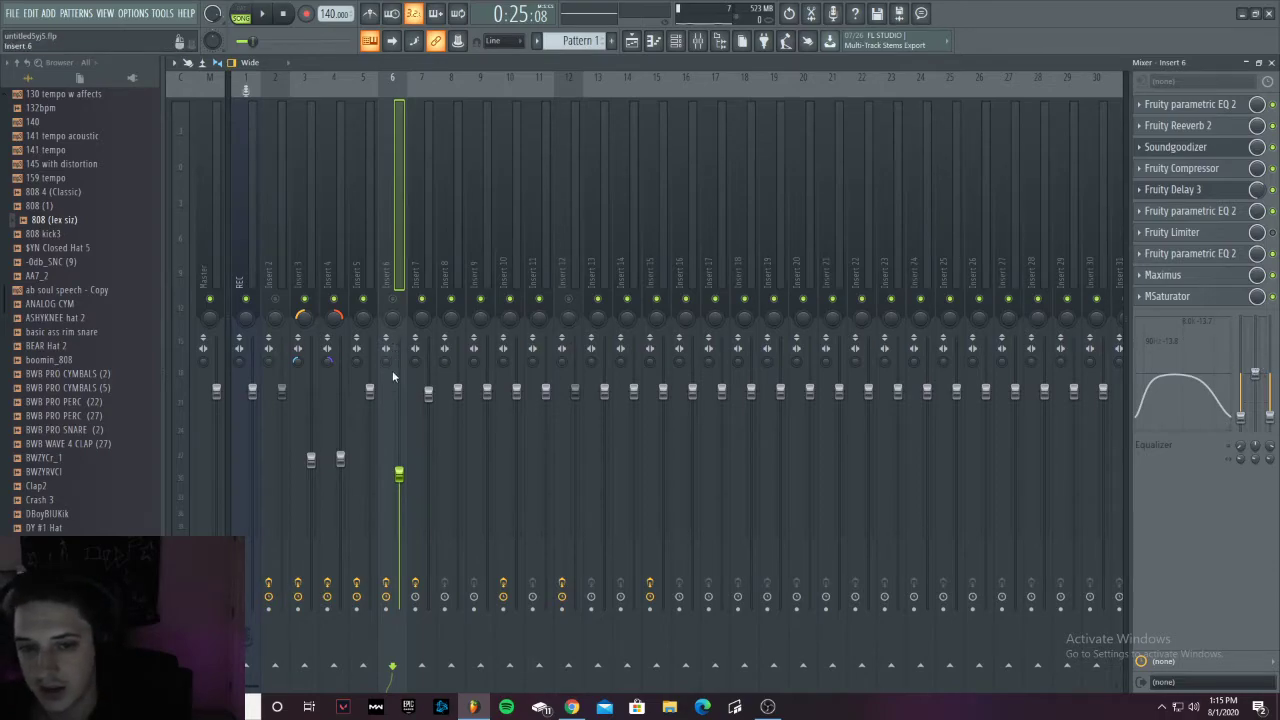
Step: Unmute Insert 6, play back the arrangement with it and return to the mixer
click(631, 40)
key(space)
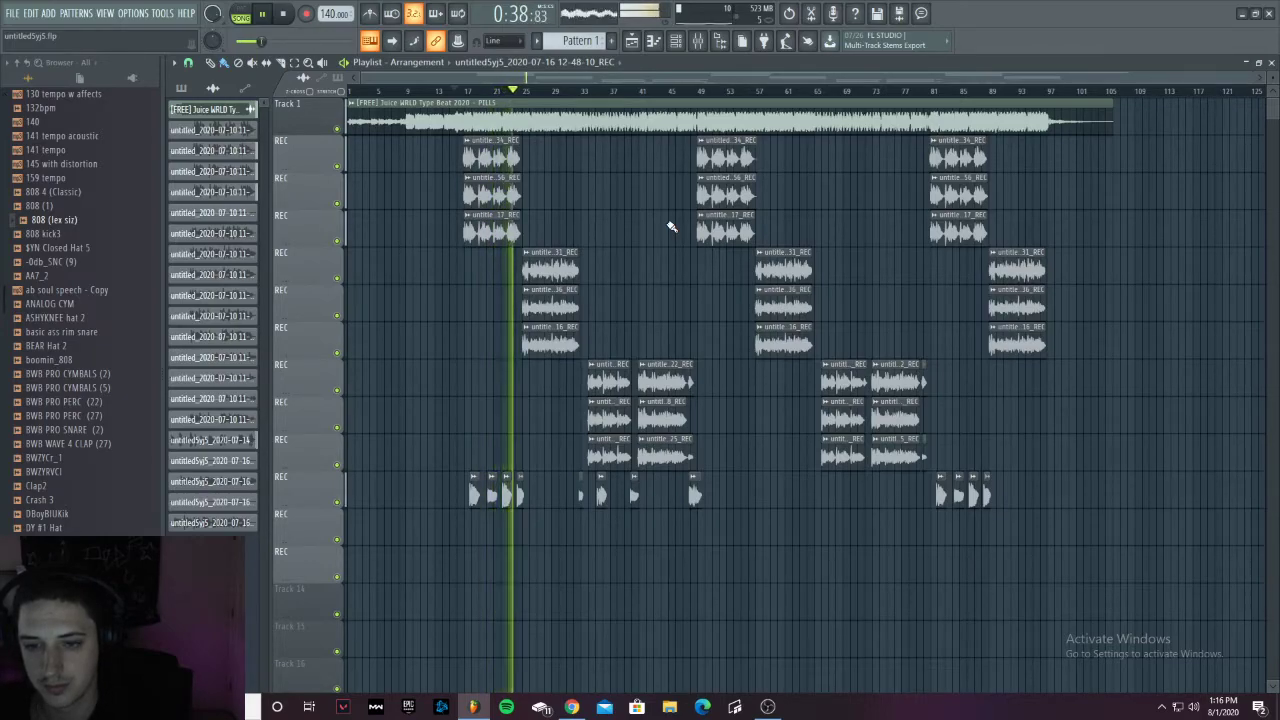
key(space)
click(703, 44)
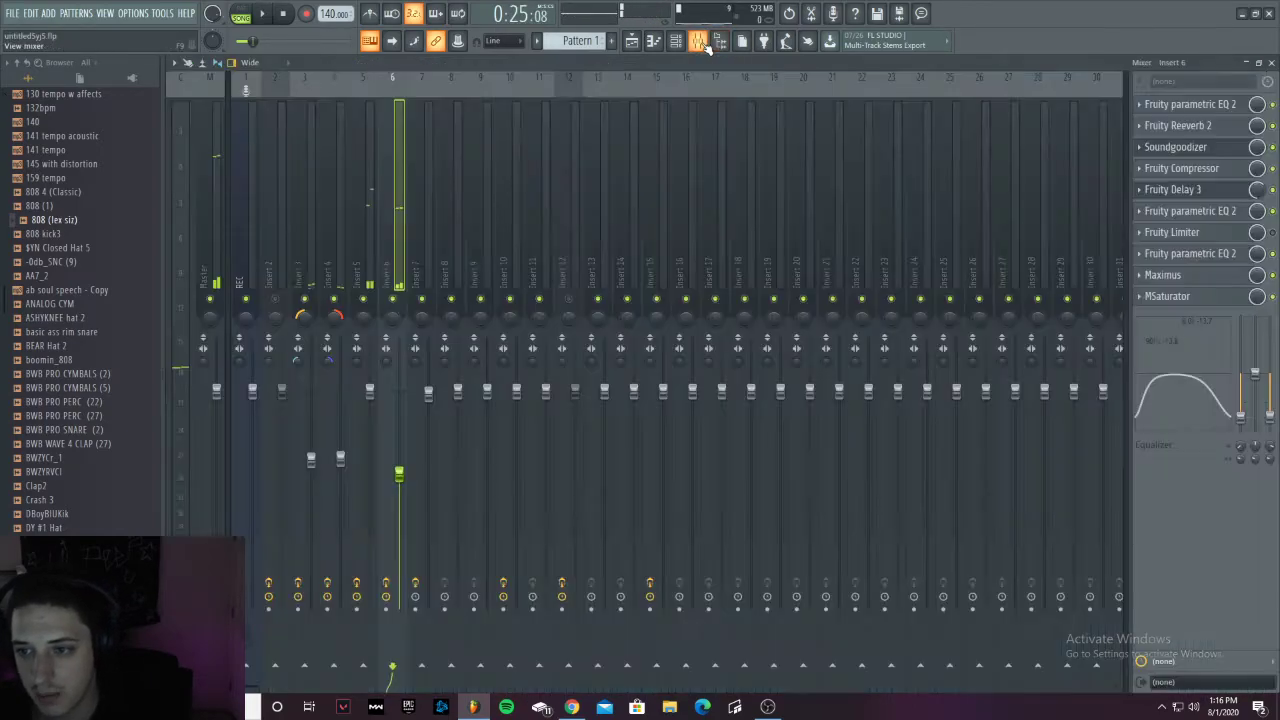